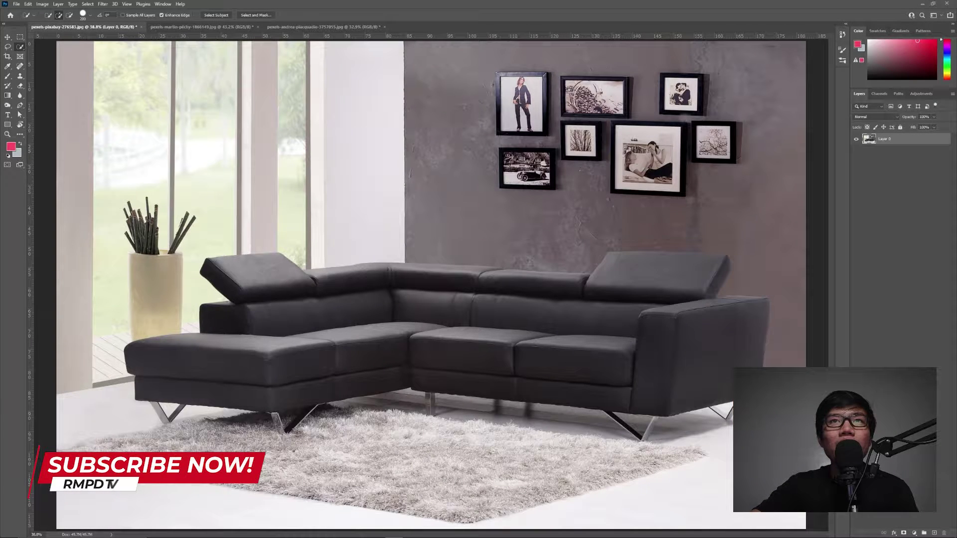
Compare the orange, white tufted and black sectional sofa photos, ending on the black sectional
click(536, 172)
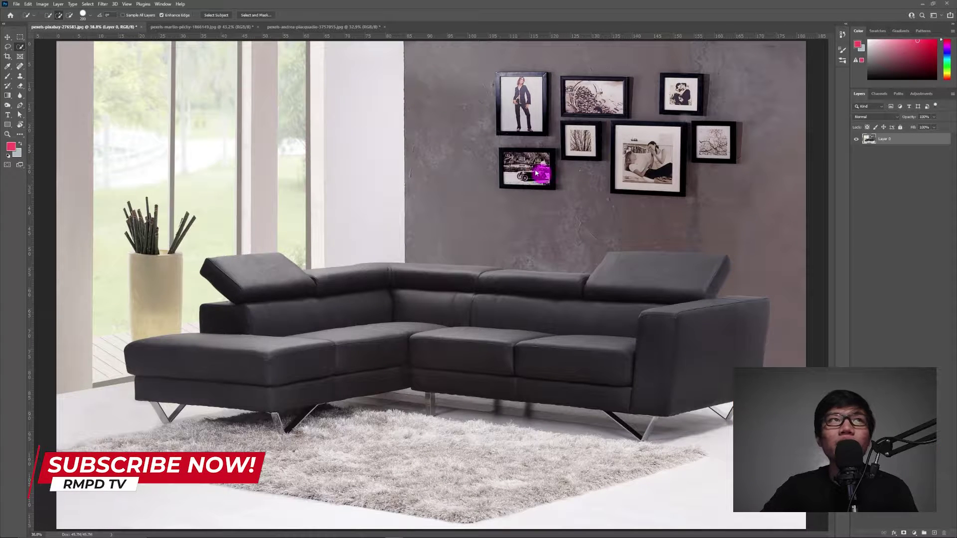
click(190, 27)
click(293, 26)
click(64, 29)
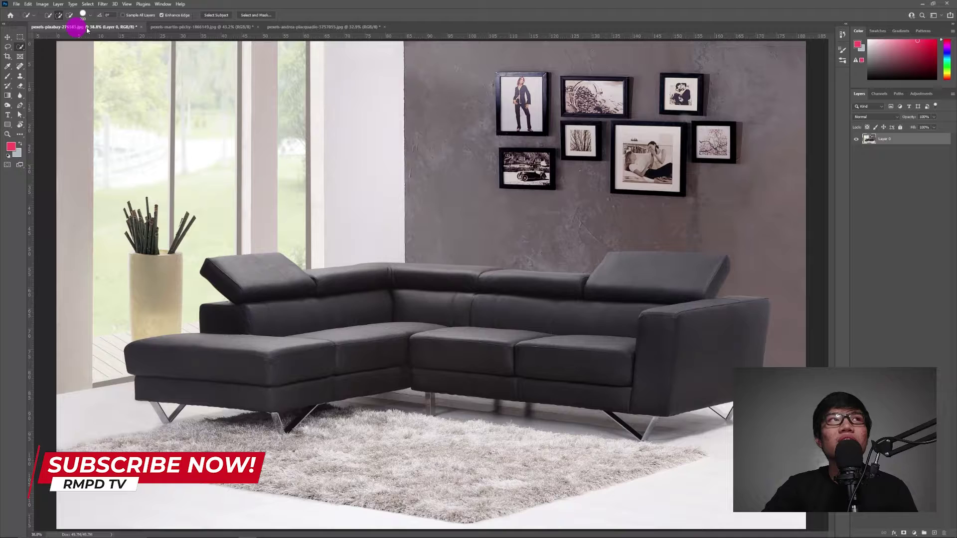
click(186, 26)
click(316, 27)
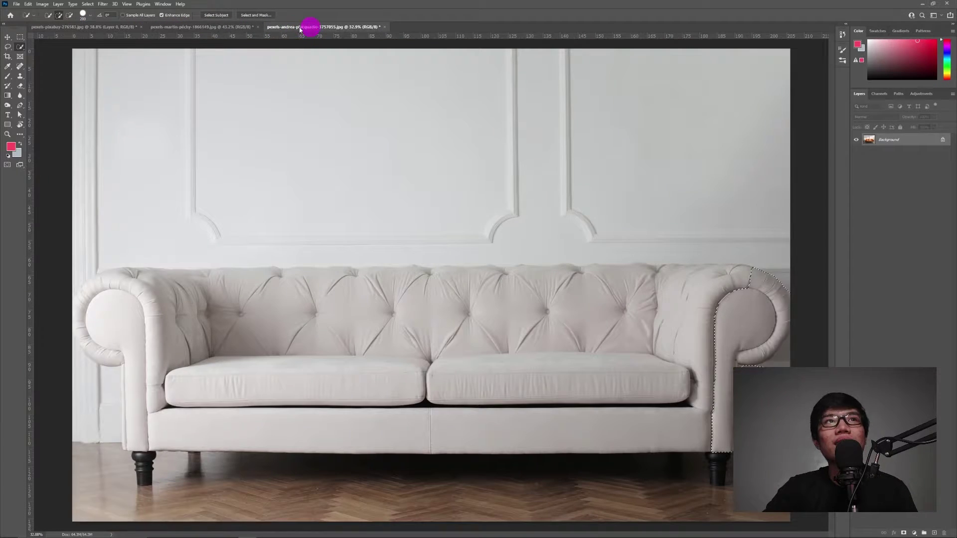
click(85, 27)
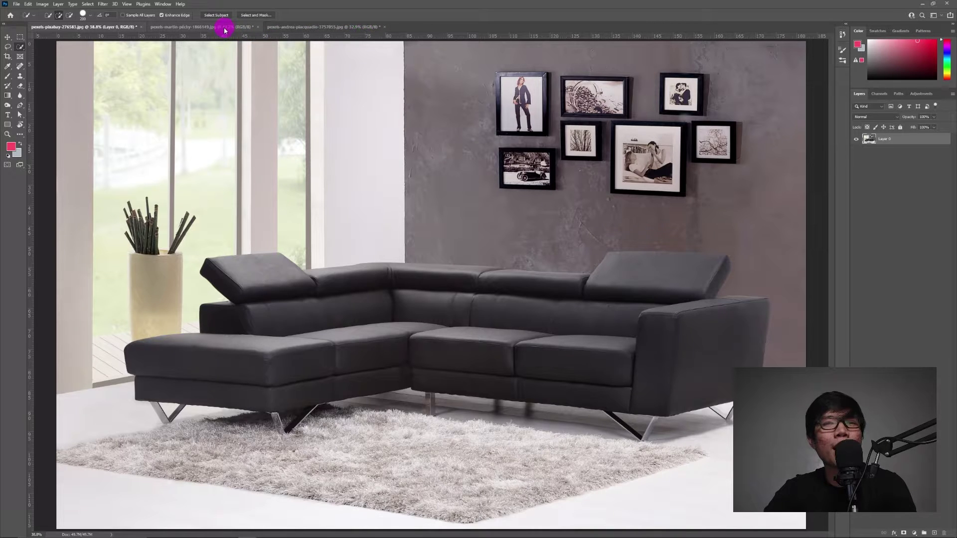
click(240, 27)
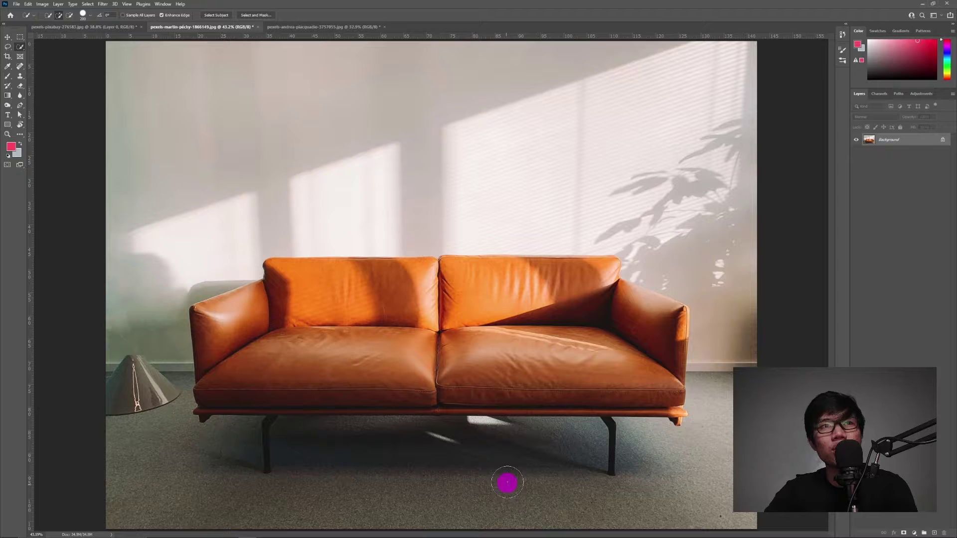
click(312, 27)
click(802, 276)
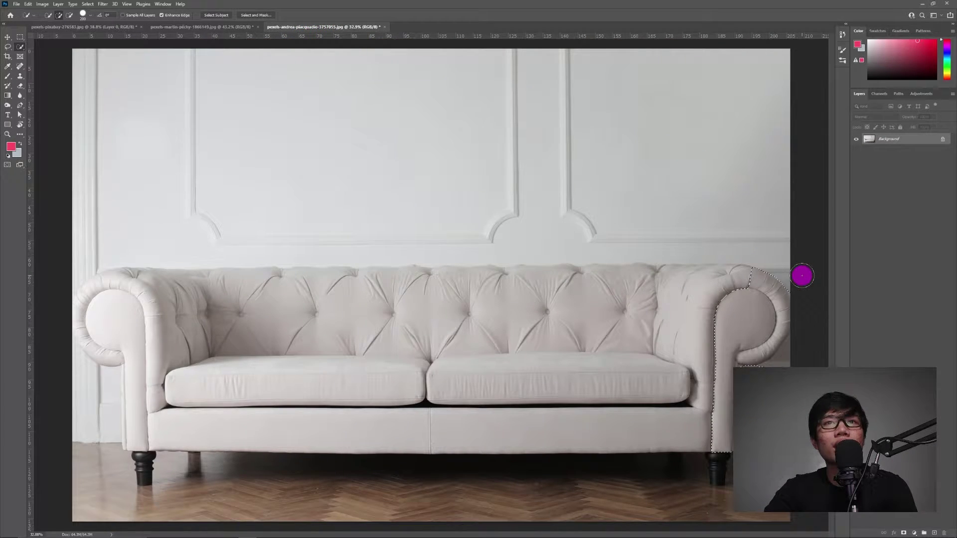
drag(802, 276, 796, 282)
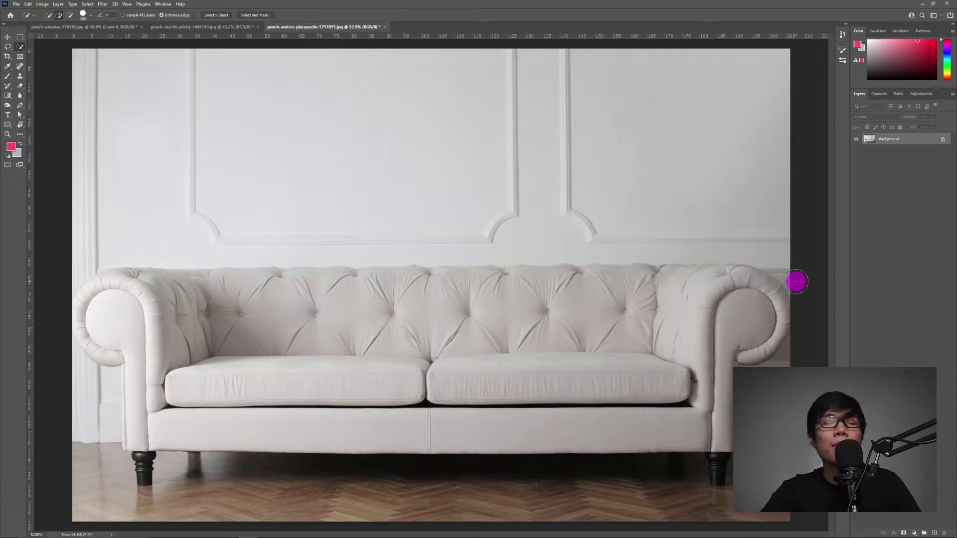
click(82, 28)
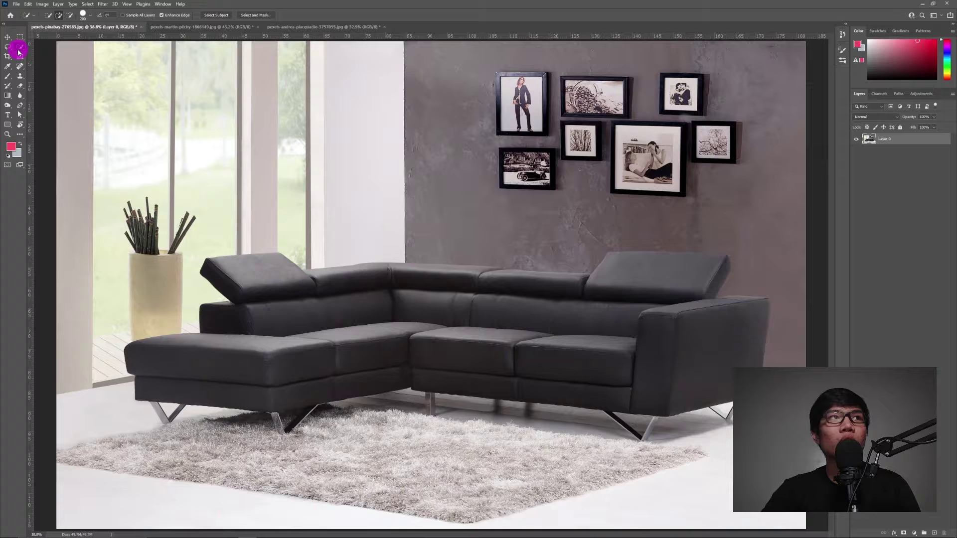
With Quick Selection, brush a rough selection across the sofa's back and right seat cushion
drag(18, 50, 35, 55)
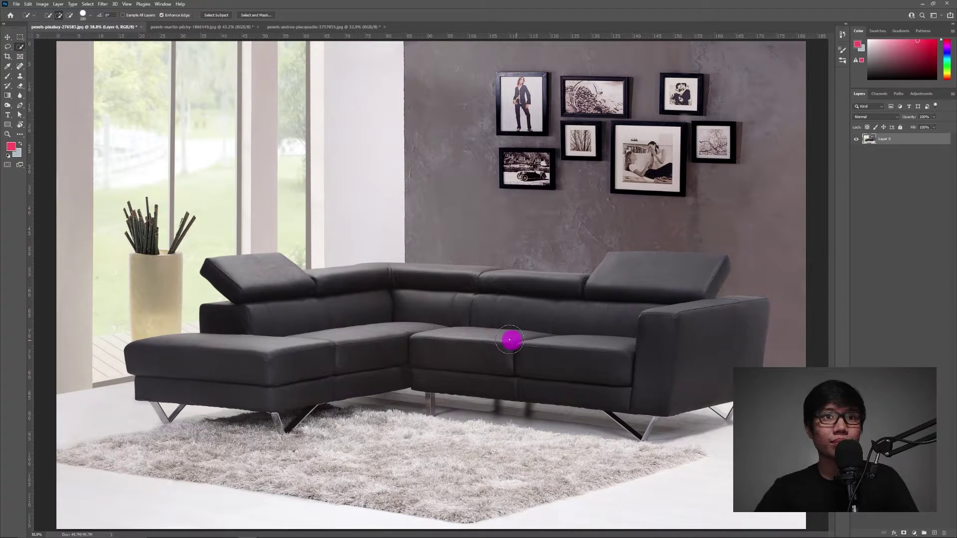
mouse_move(272, 304)
mouse_down()
mouse_move(260, 279)
mouse_move(305, 299)
mouse_move(459, 303)
mouse_move(643, 334)
mouse_move(720, 323)
mouse_move(620, 280)
mouse_move(637, 271)
mouse_move(669, 272)
mouse_move(615, 300)
mouse_move(419, 283)
mouse_move(300, 368)
mouse_move(251, 376)
mouse_move(143, 354)
mouse_move(515, 363)
mouse_up()
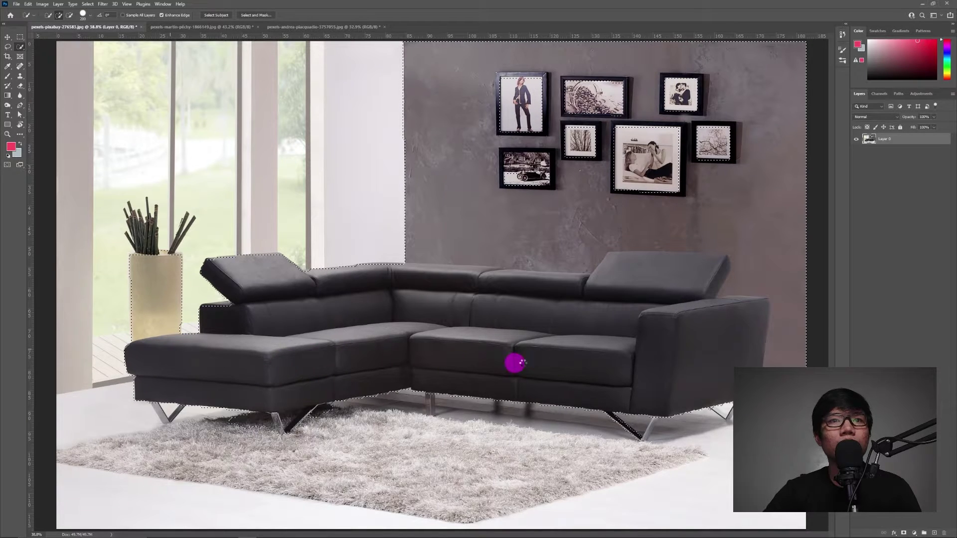
drag(715, 370, 591, 344)
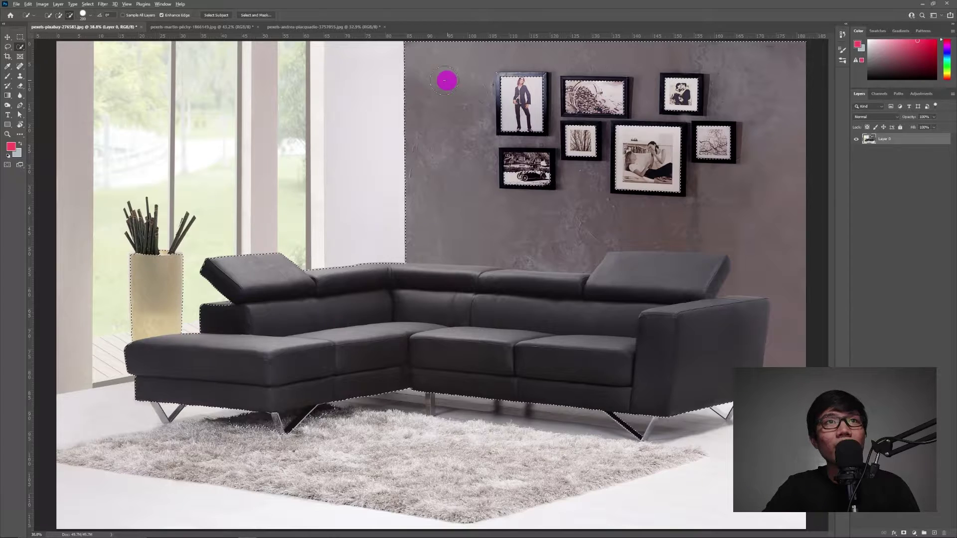
Subtract the back wall, the vase and frames, and the rug from the sofa selection
mouse_move(403, 61)
mouse_down()
mouse_move(802, 70)
mouse_move(461, 110)
mouse_move(392, 141)
mouse_move(467, 169)
mouse_move(587, 173)
mouse_move(768, 157)
mouse_move(783, 160)
mouse_move(777, 188)
mouse_up()
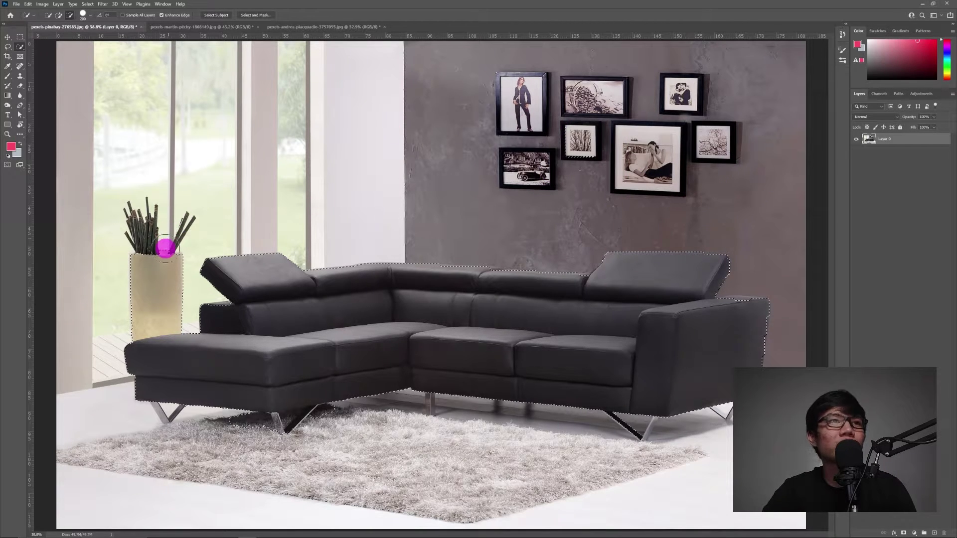
mouse_move(165, 248)
mouse_down()
mouse_move(133, 280)
mouse_move(134, 314)
mouse_up()
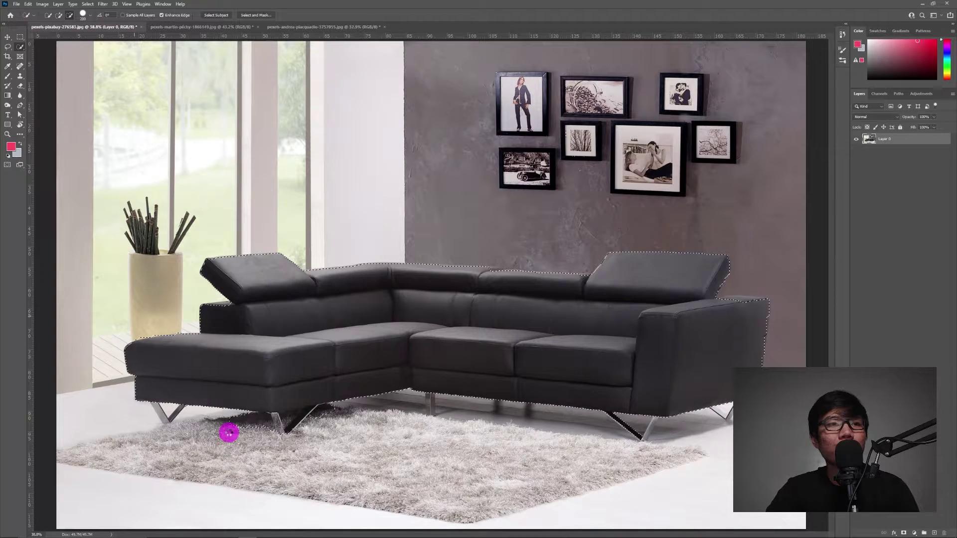
mouse_move(230, 430)
mouse_down()
mouse_move(342, 421)
mouse_move(331, 418)
mouse_move(658, 474)
mouse_move(640, 453)
mouse_move(658, 437)
mouse_move(678, 441)
mouse_move(628, 457)
mouse_move(703, 440)
mouse_move(624, 432)
mouse_move(648, 433)
mouse_up()
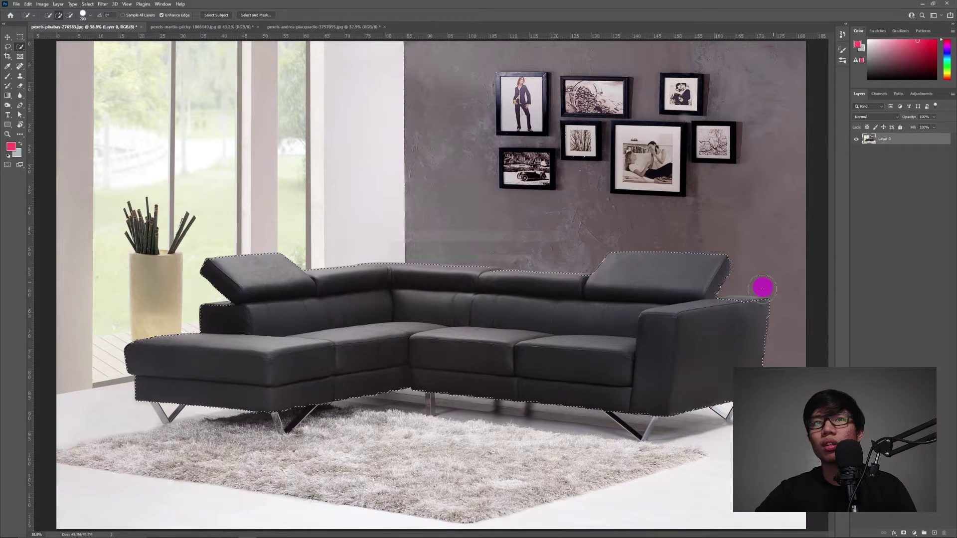
Shrink the selection brush to 150 px and refine the edge along the right armrest
scroll(763, 288, up, 6)
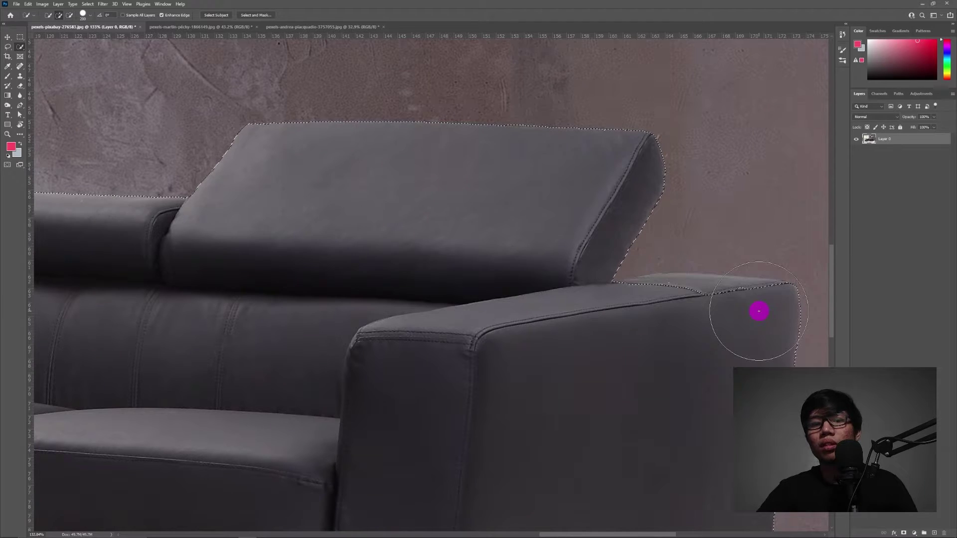
key(bracketleft)
key(bracketleft)
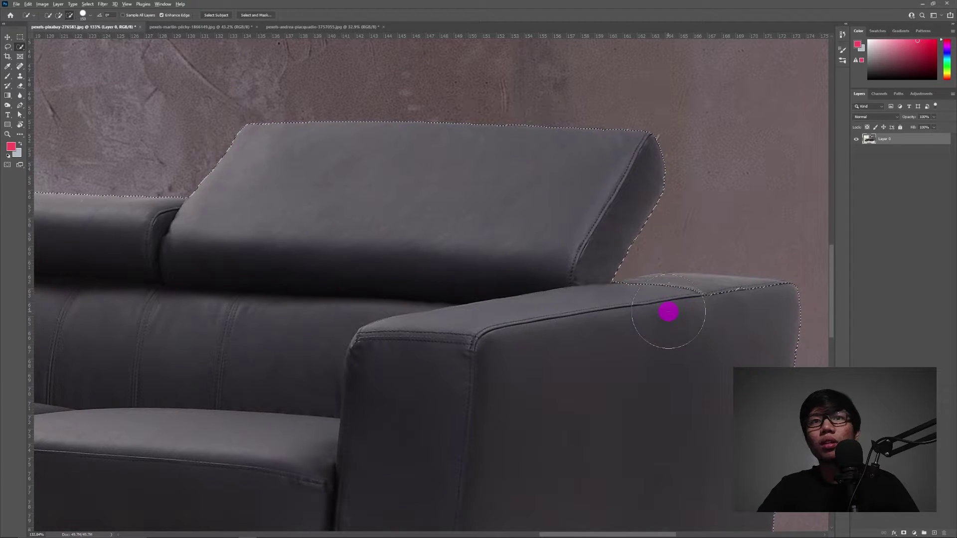
drag(669, 312, 766, 318)
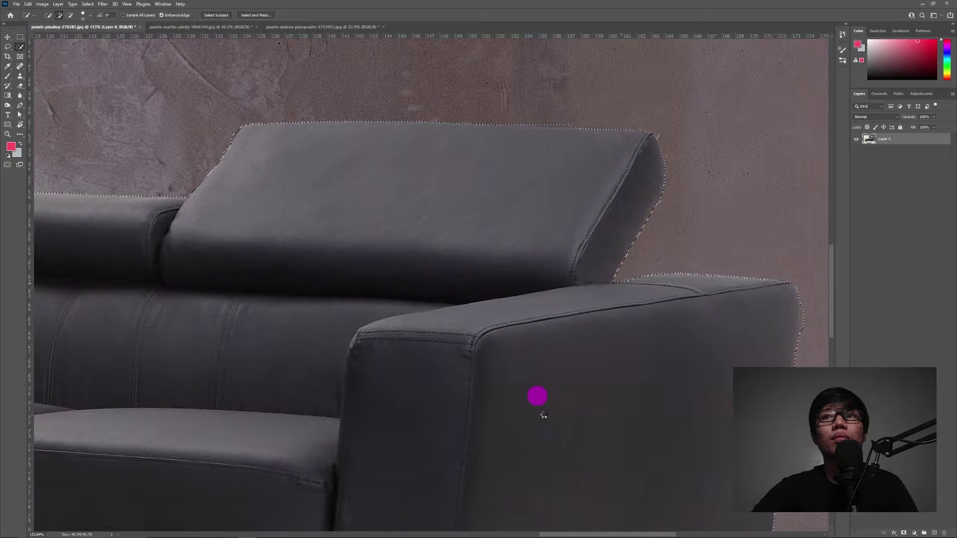
Extend the selection to the thin headrest tip and along the headrest edge
scroll(230, 241, down, 4)
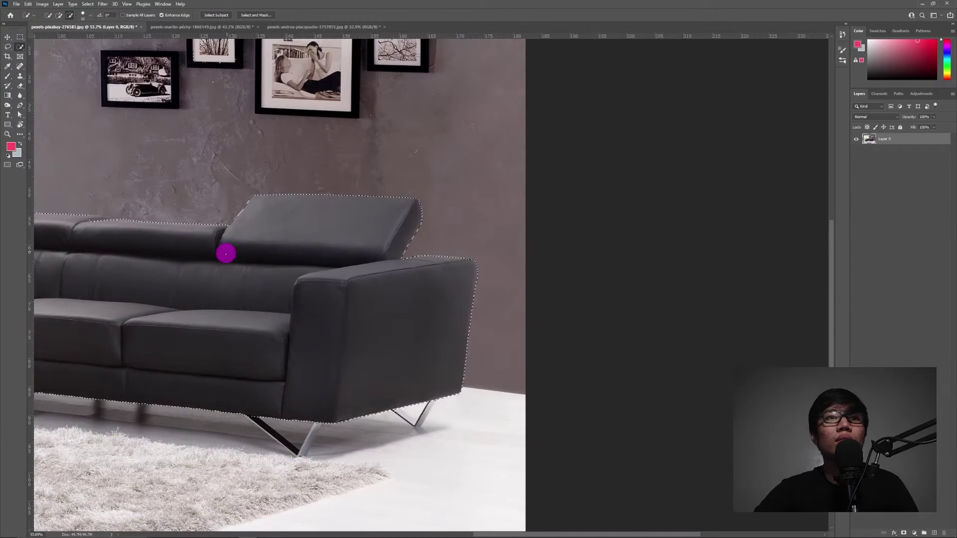
scroll(147, 305, up, 2)
scroll(156, 201, up, 3)
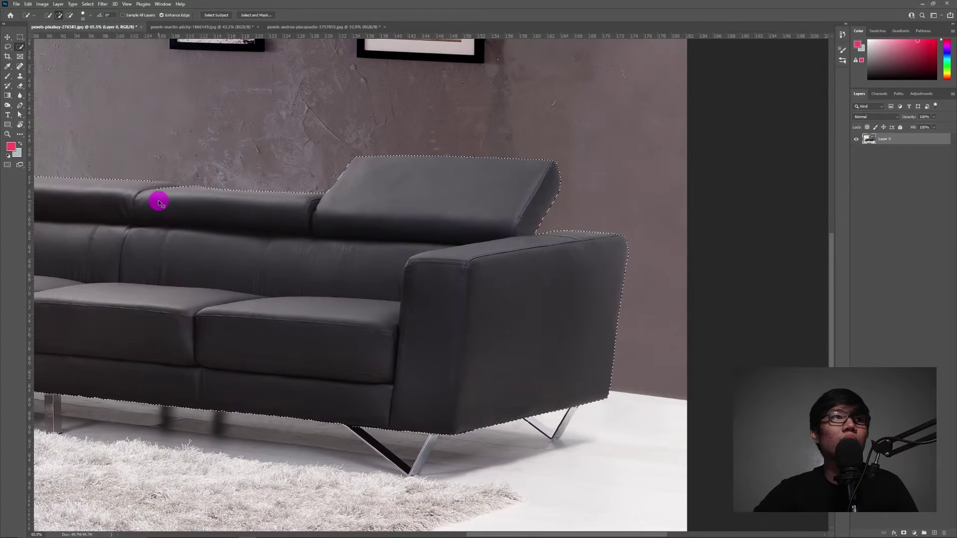
scroll(184, 167, up, 5)
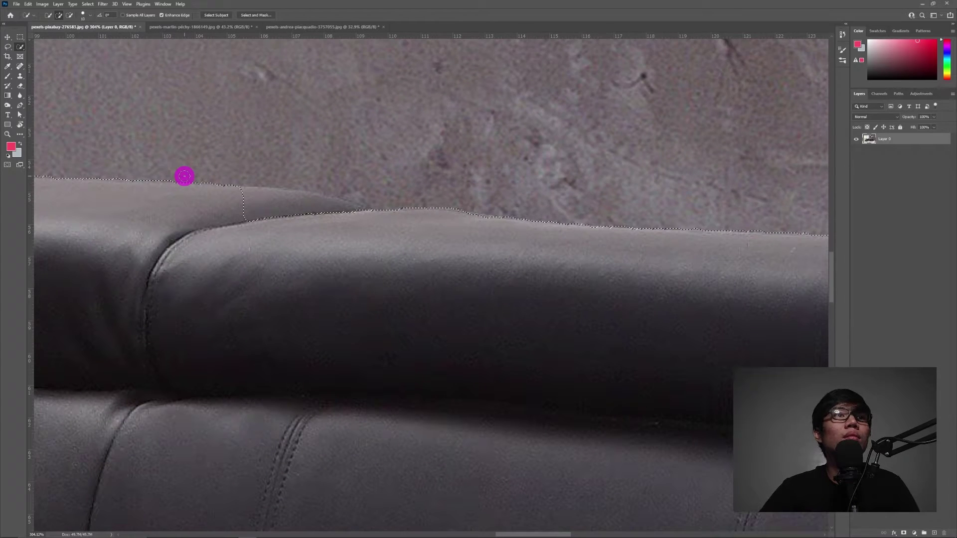
drag(220, 197, 278, 202)
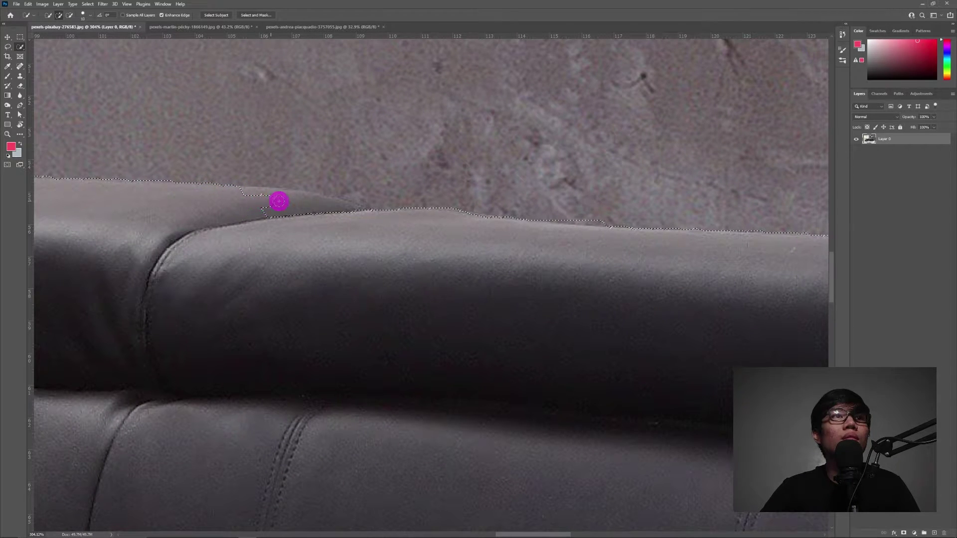
mouse_move(354, 215)
mouse_down()
mouse_move(363, 214)
mouse_move(319, 203)
mouse_up()
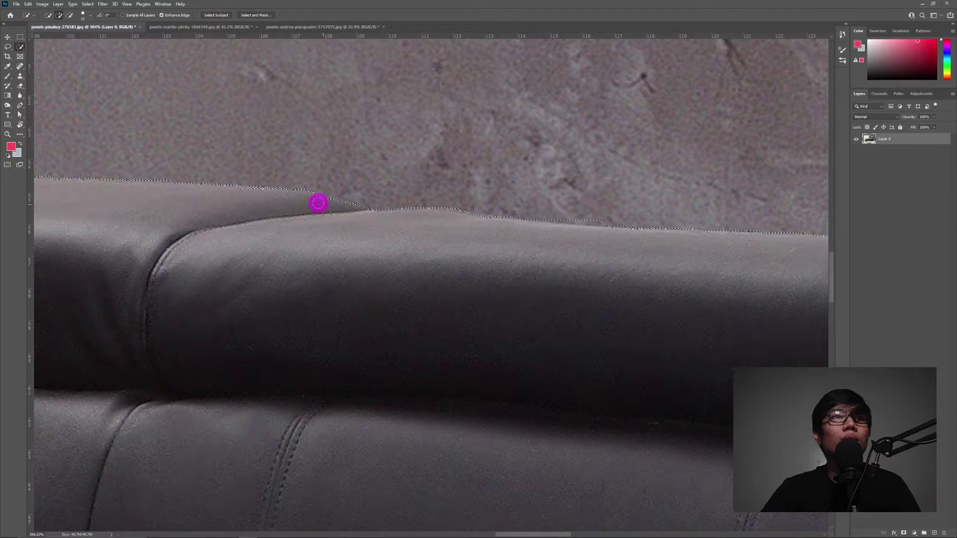
Tidy the selection along the left armrest, then check the edges across the sofa
scroll(222, 235, down, 10)
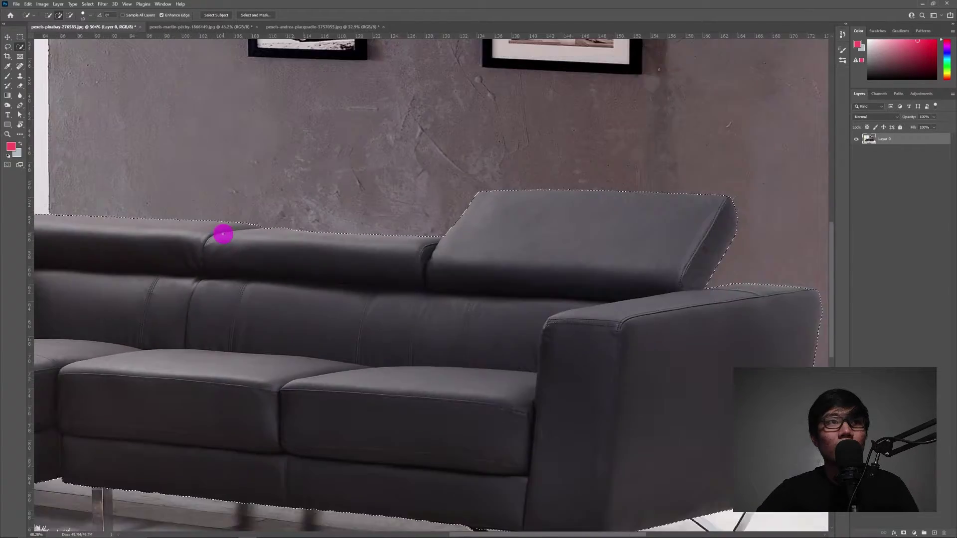
scroll(201, 237, left, 6)
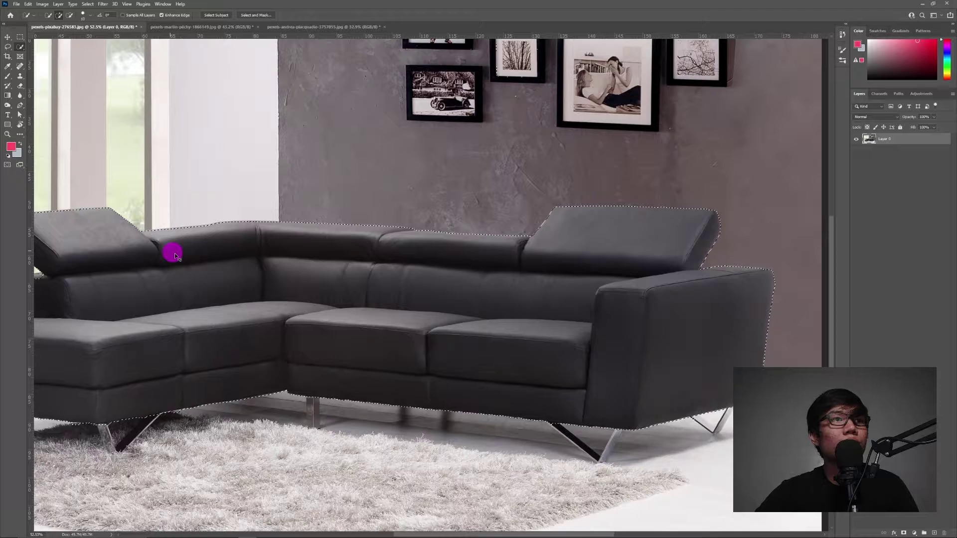
scroll(135, 365, left, 4)
scroll(132, 335, up, 4)
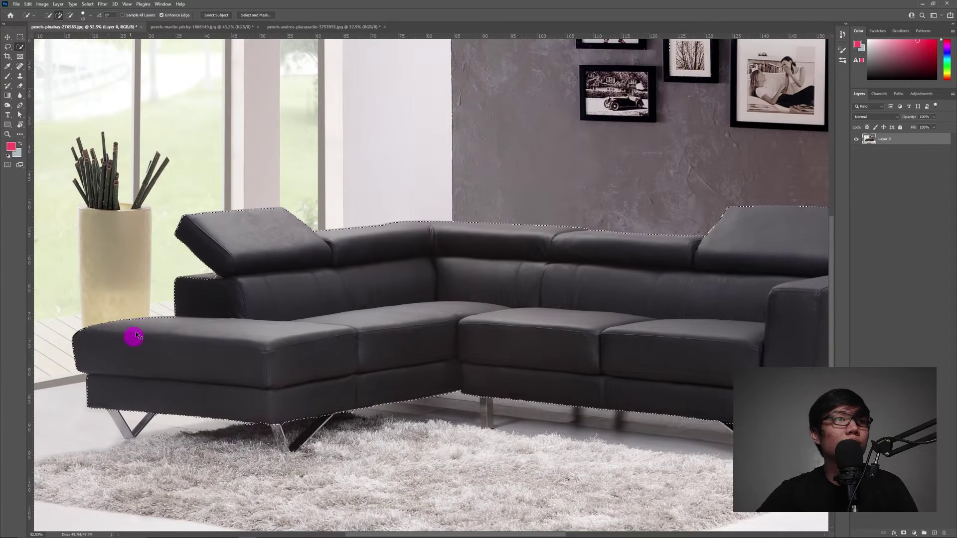
scroll(155, 275, up, 10)
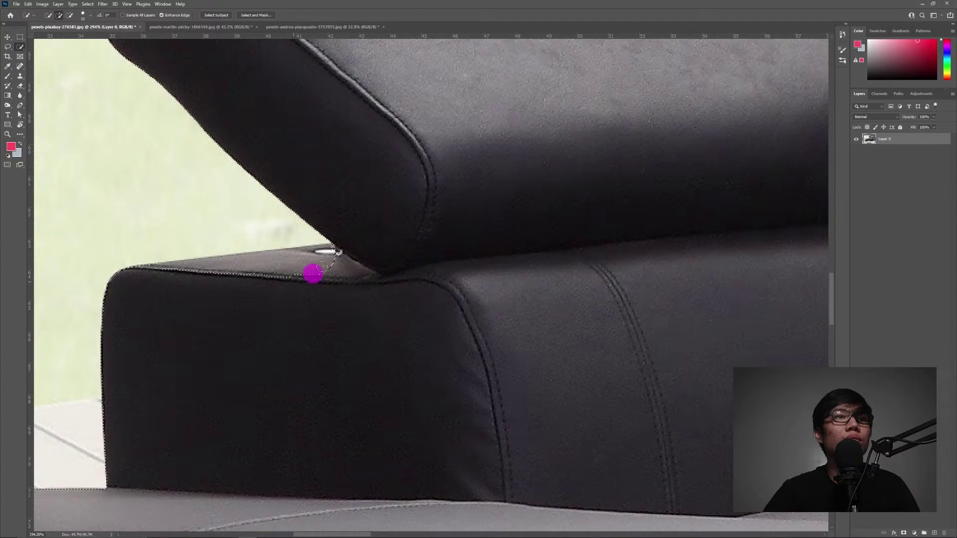
drag(360, 249, 323, 259)
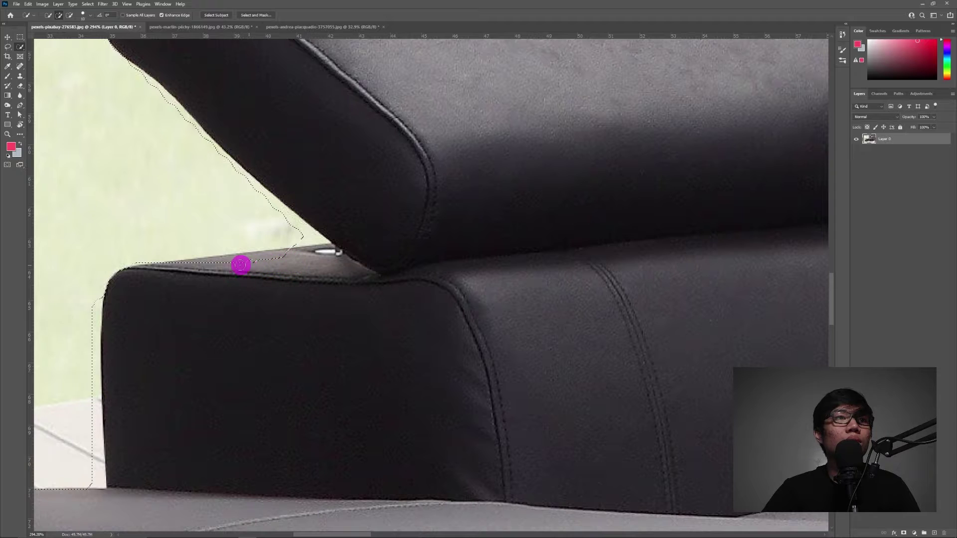
mouse_move(241, 265)
mouse_down()
mouse_move(194, 266)
mouse_move(272, 262)
mouse_up()
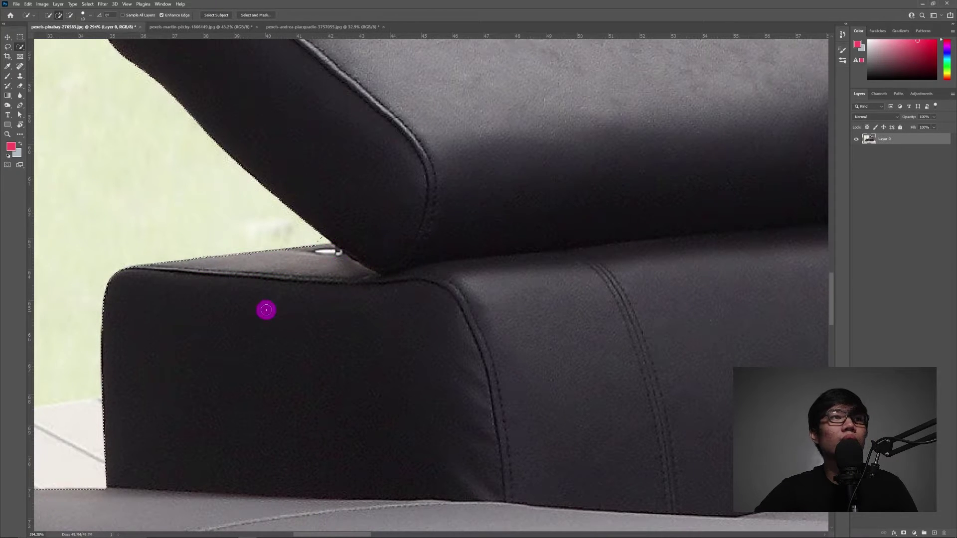
scroll(265, 311, down, 10)
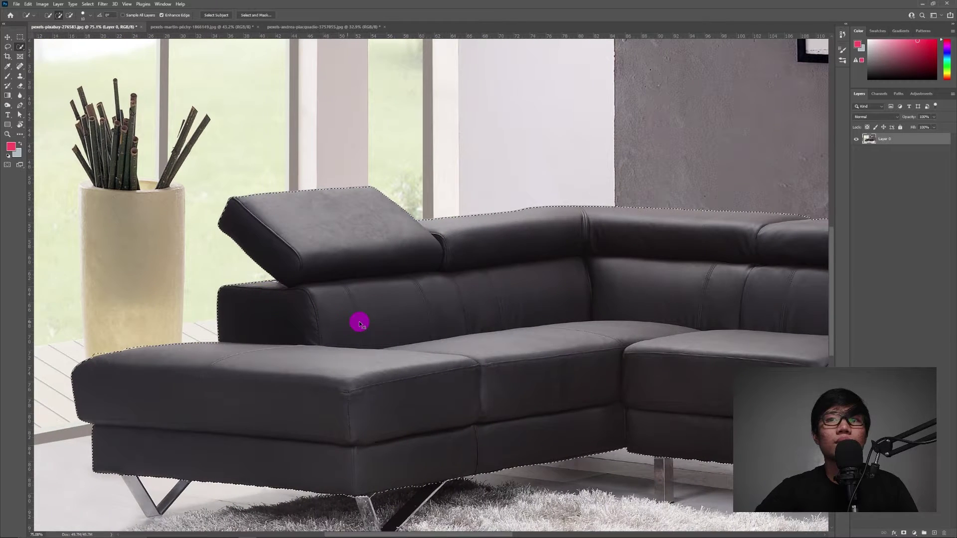
scroll(359, 321, right, 5)
scroll(364, 321, right, 10)
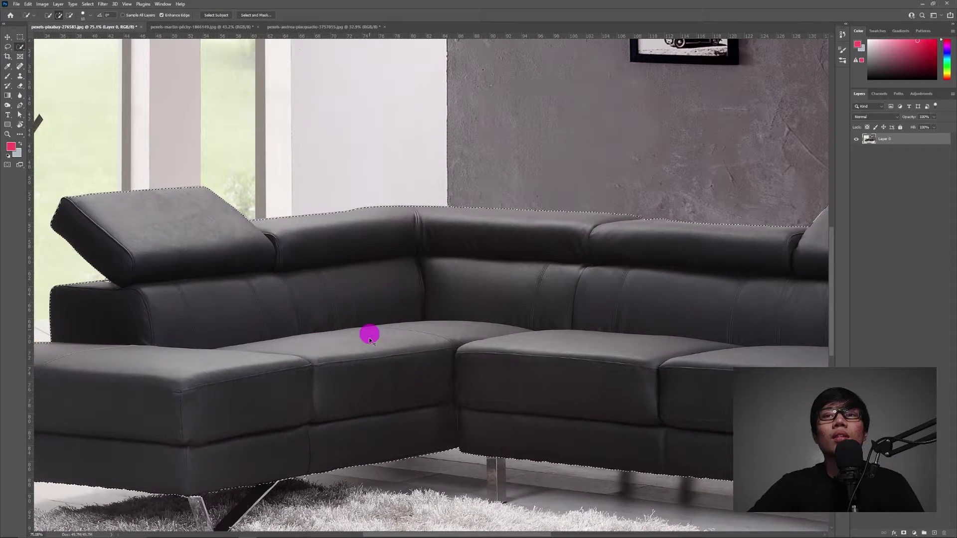
scroll(383, 345, right, 1)
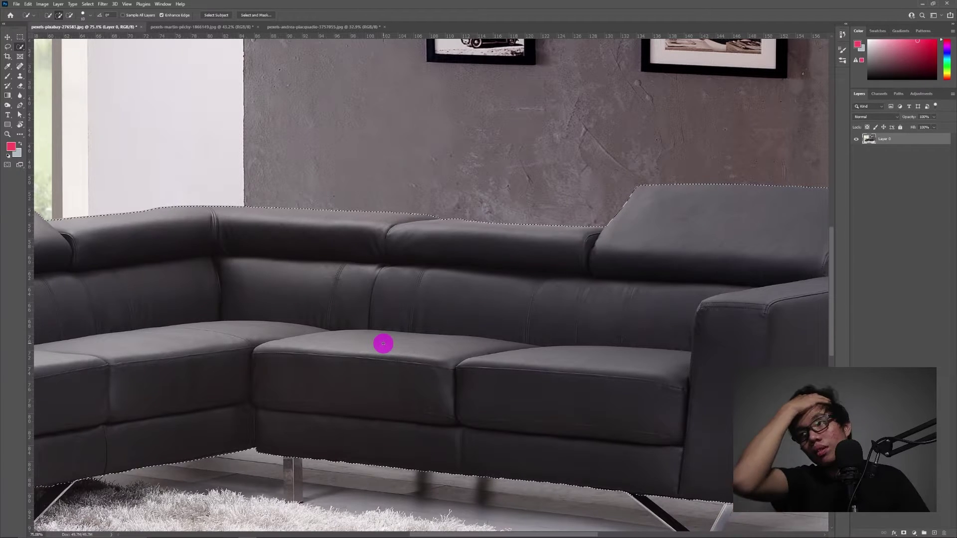
scroll(620, 241, down, 5)
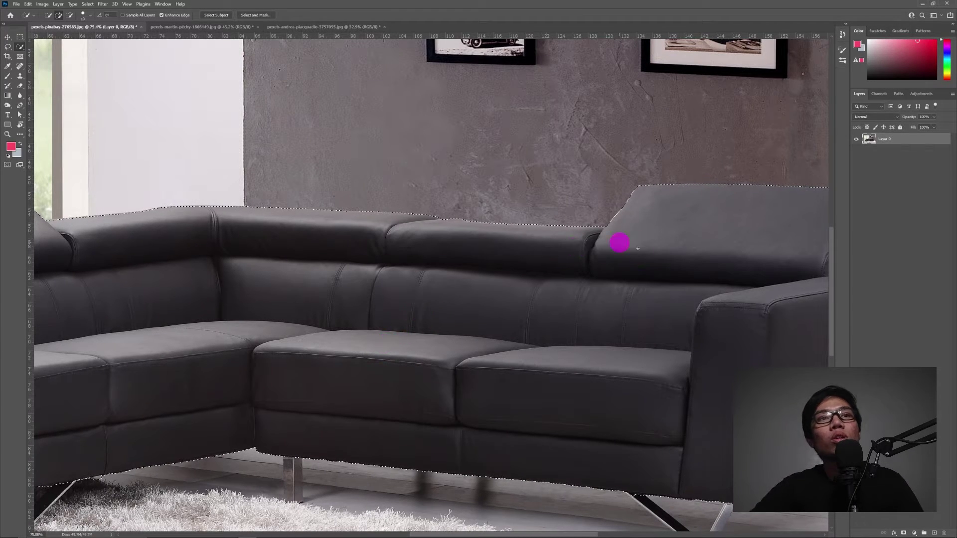
scroll(404, 287, up, 2)
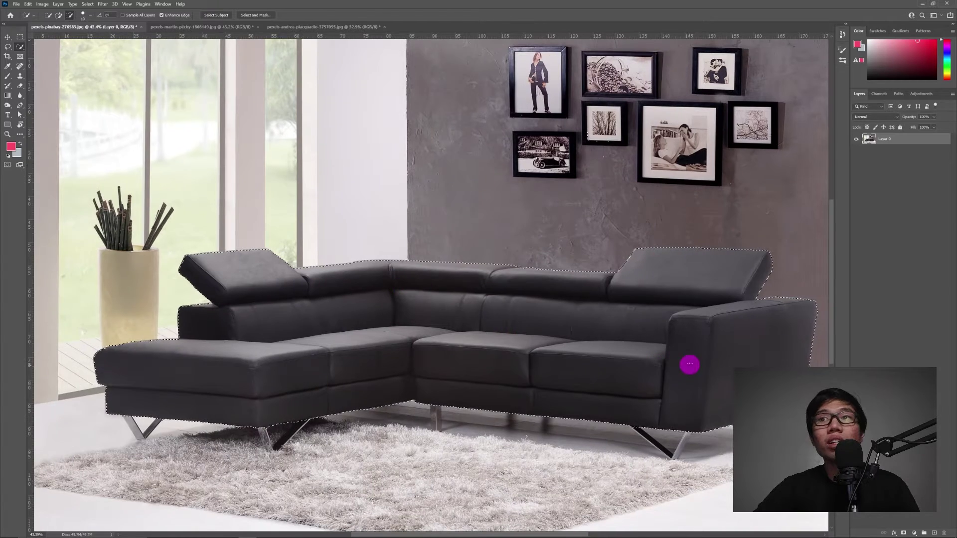
scroll(690, 363, up, 1)
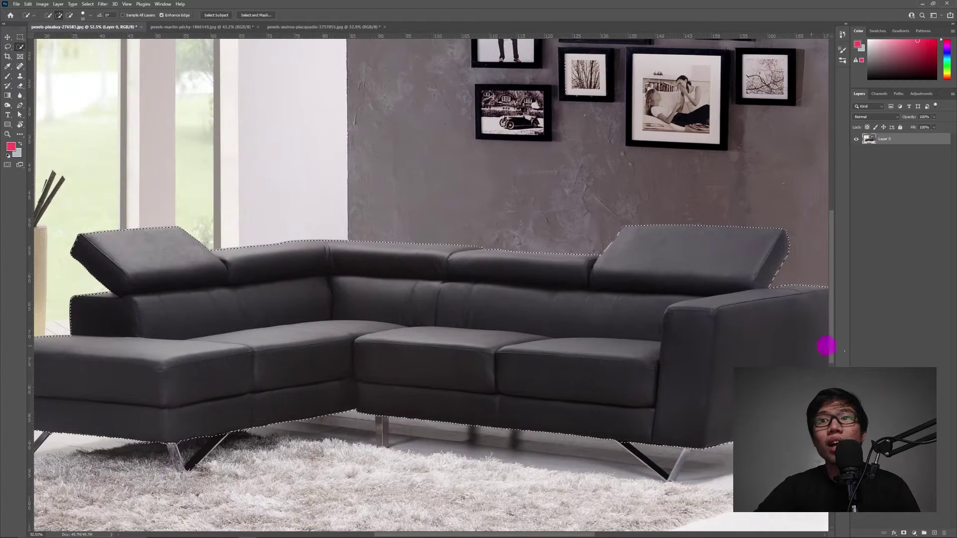
Create Group 1 and mask it to the sofa selection, ready for a fill layer
click(923, 532)
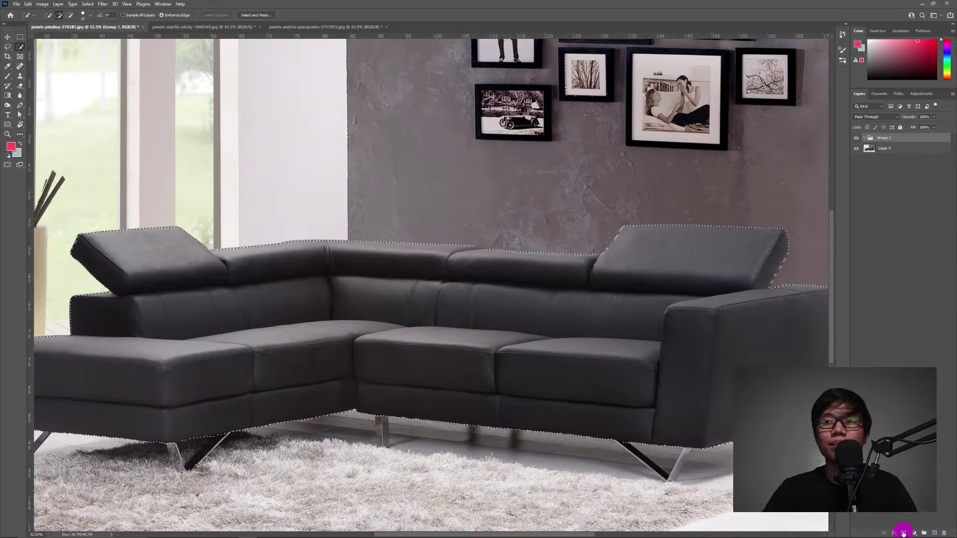
click(904, 534)
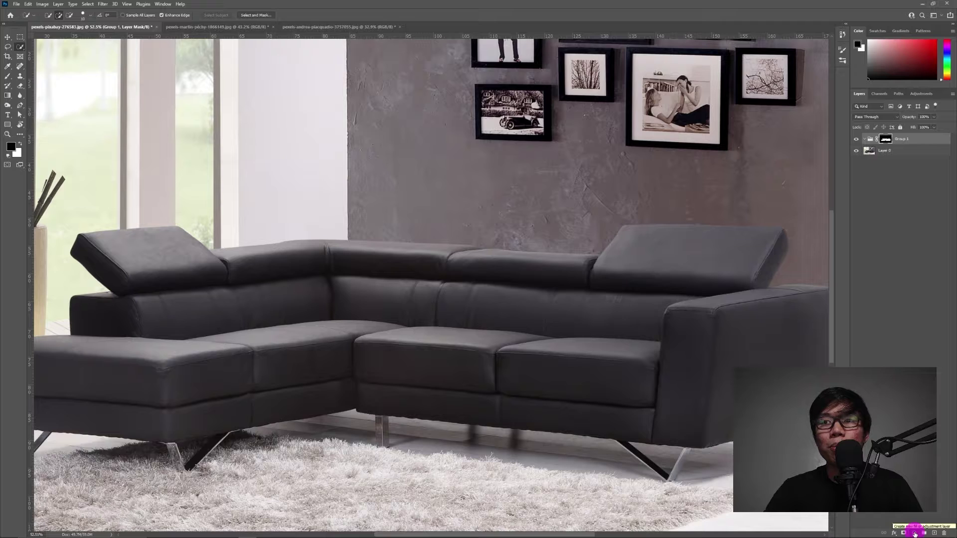
click(915, 534)
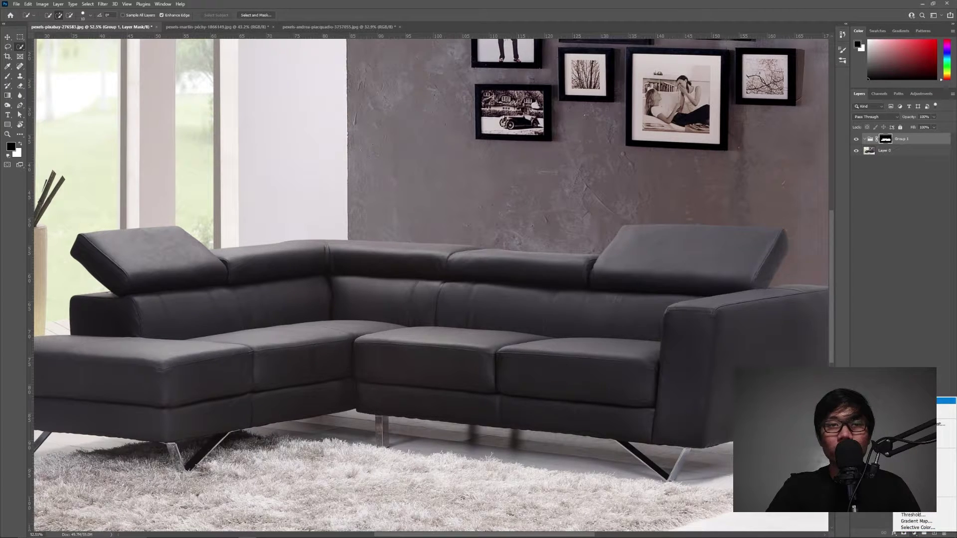
Add a teal Solid Color fill in Color blend mode, then switch to the orange sofa photo
click(947, 401)
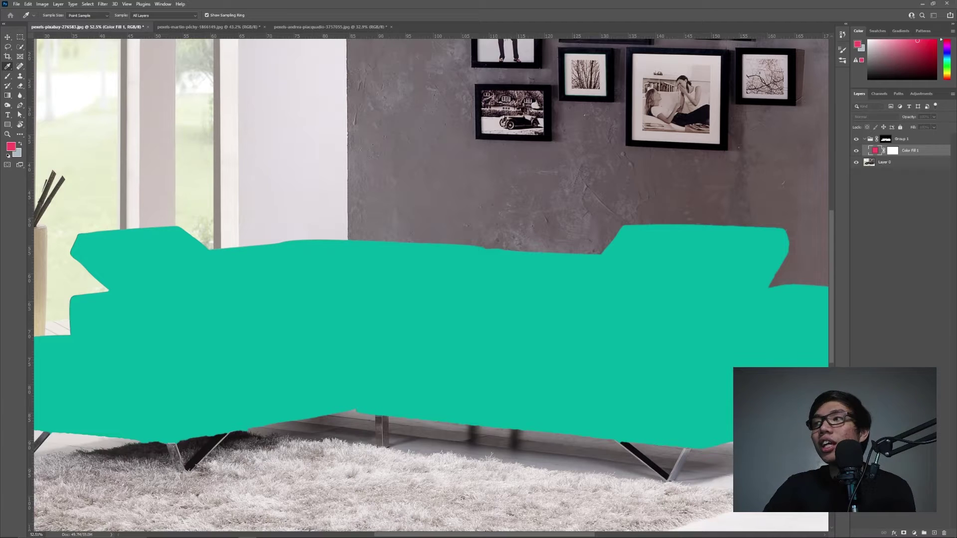
key(Return)
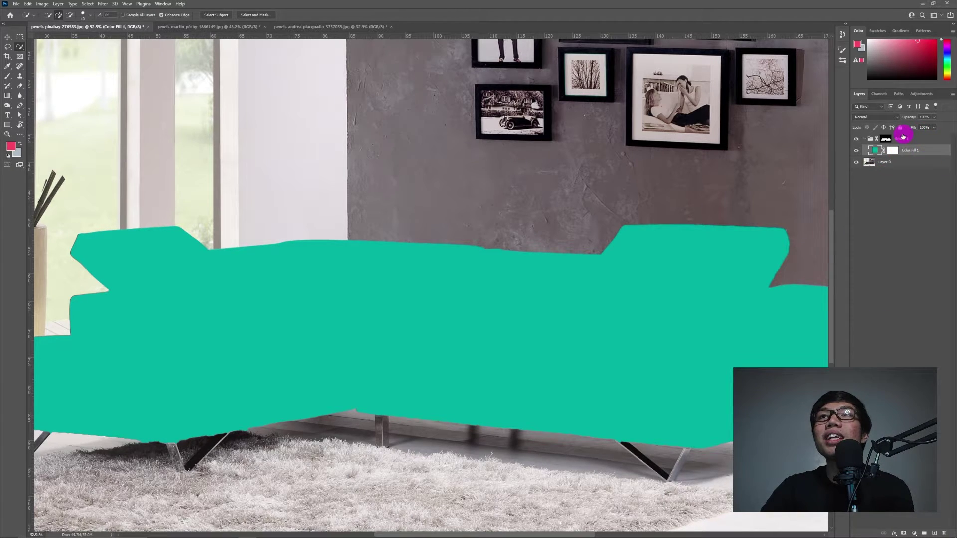
click(878, 118)
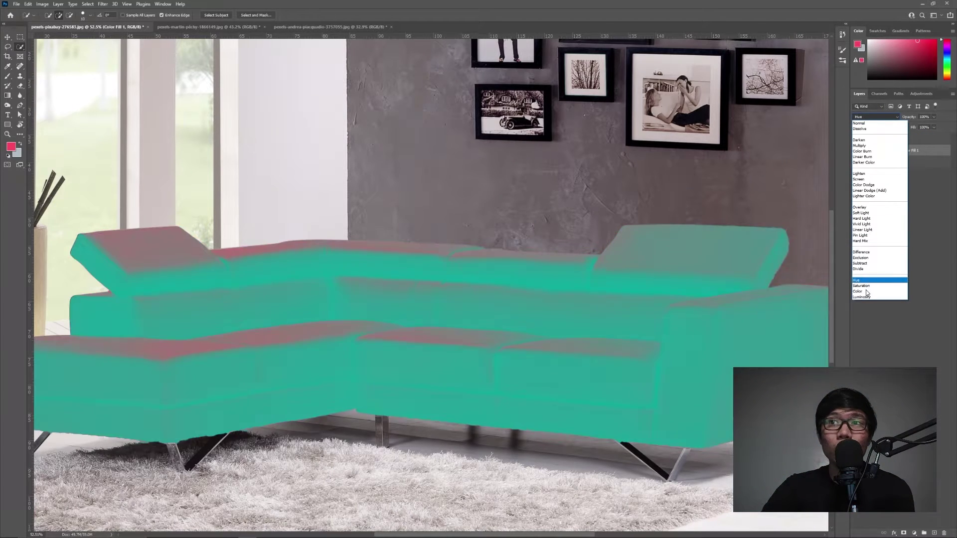
click(867, 293)
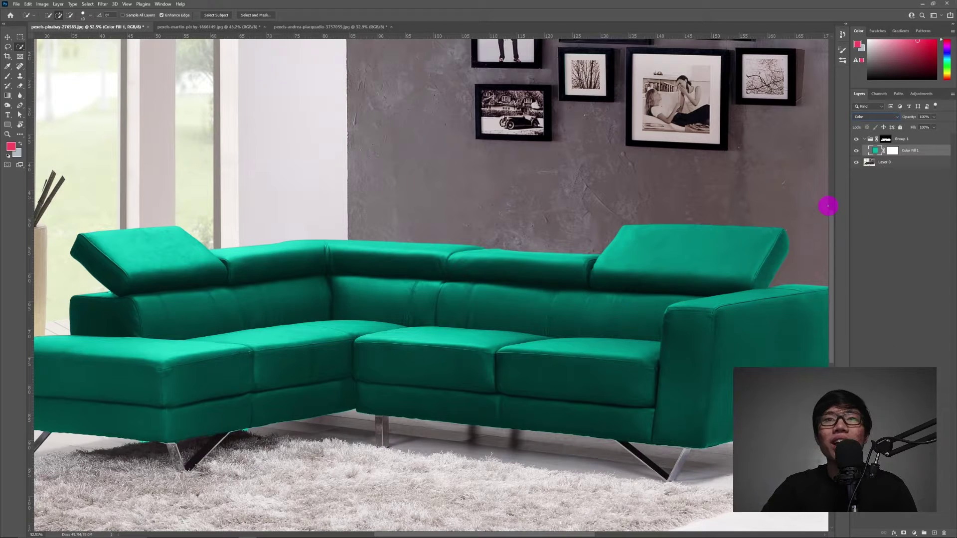
click(209, 27)
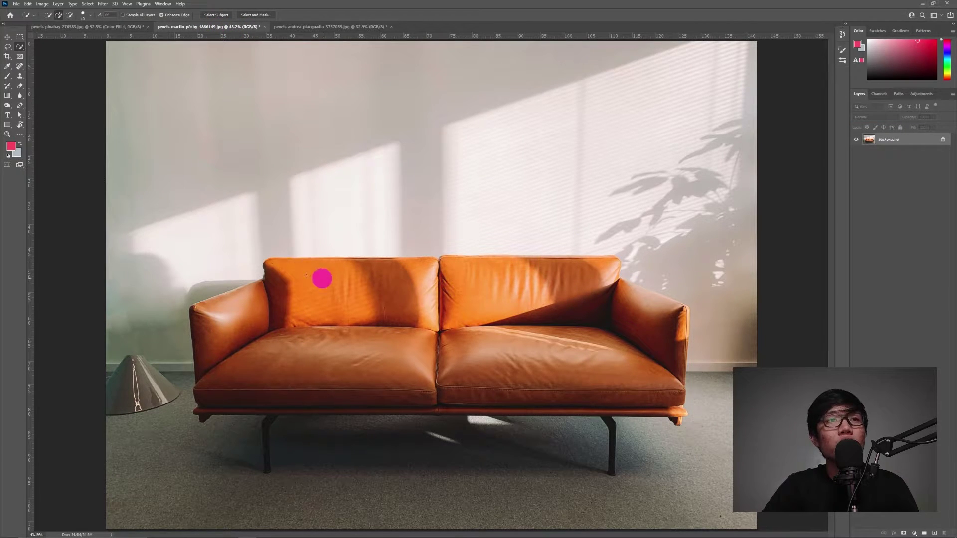
Quick-select the orange sofa's cushions, base and right arm, refining the bottom edge
mouse_move(376, 271)
mouse_down()
mouse_move(303, 279)
mouse_move(471, 313)
mouse_move(553, 311)
mouse_move(634, 353)
mouse_move(652, 353)
mouse_move(660, 334)
mouse_move(633, 296)
mouse_move(465, 376)
mouse_move(231, 381)
mouse_move(218, 377)
mouse_move(232, 327)
mouse_up()
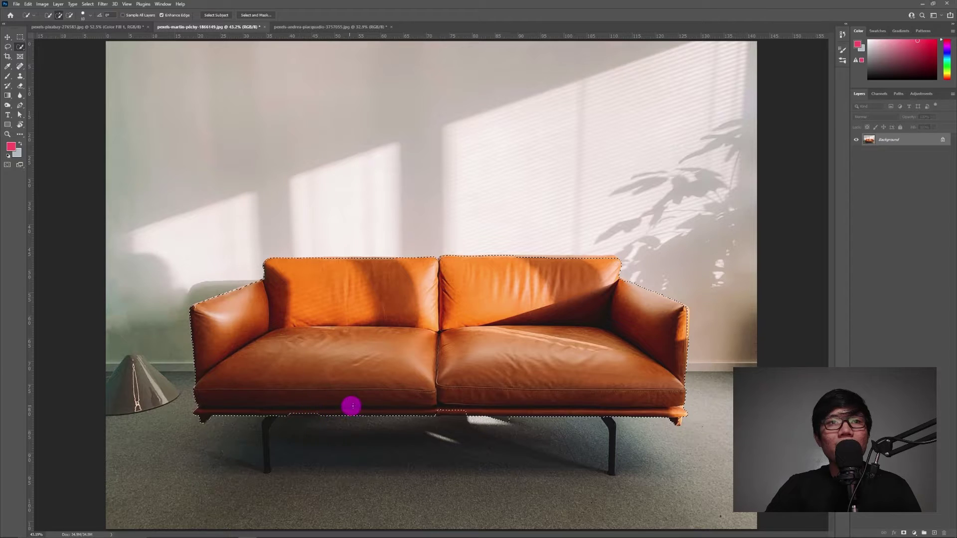
drag(424, 410, 454, 409)
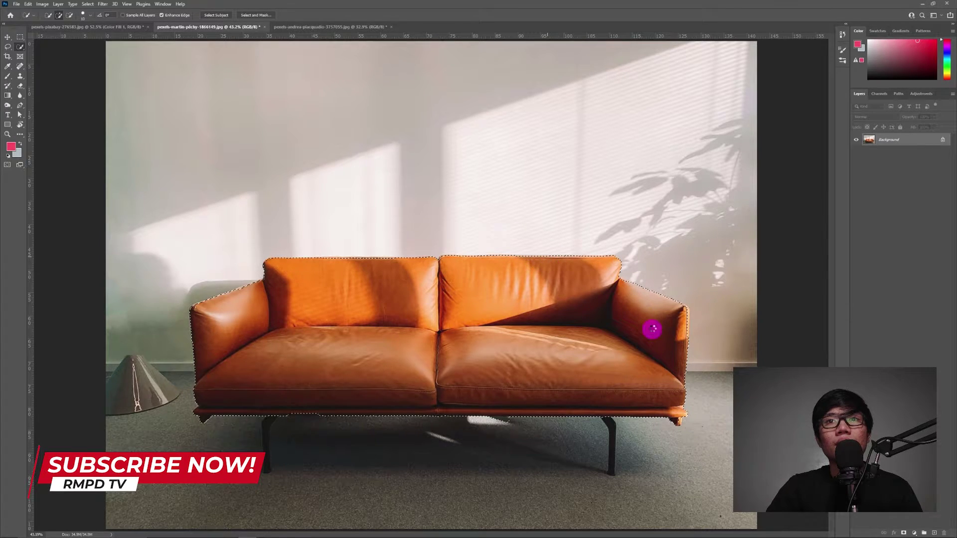
drag(687, 313, 687, 335)
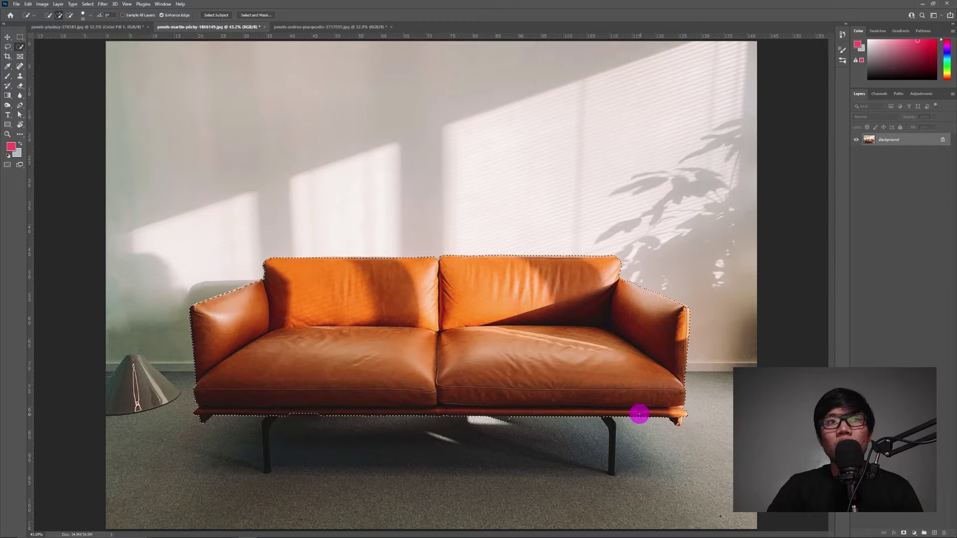
mouse_move(640, 414)
mouse_down()
mouse_move(419, 393)
mouse_move(285, 408)
mouse_up()
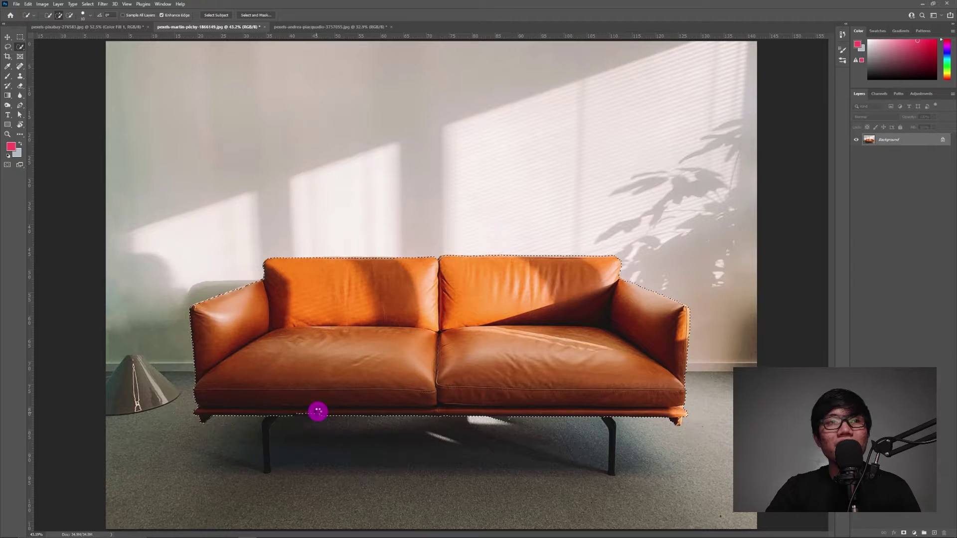
drag(317, 413, 296, 409)
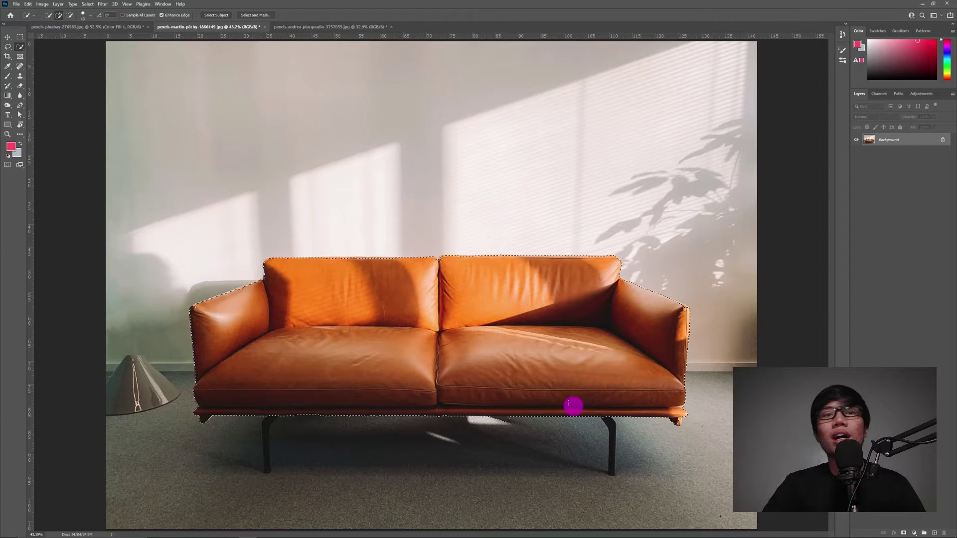
scroll(558, 335, up, 3)
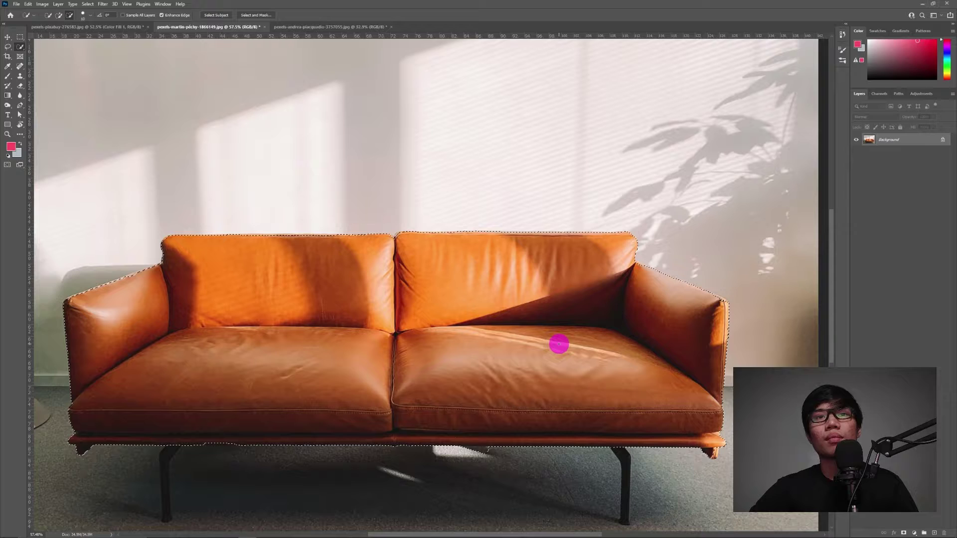
drag(586, 342, 626, 199)
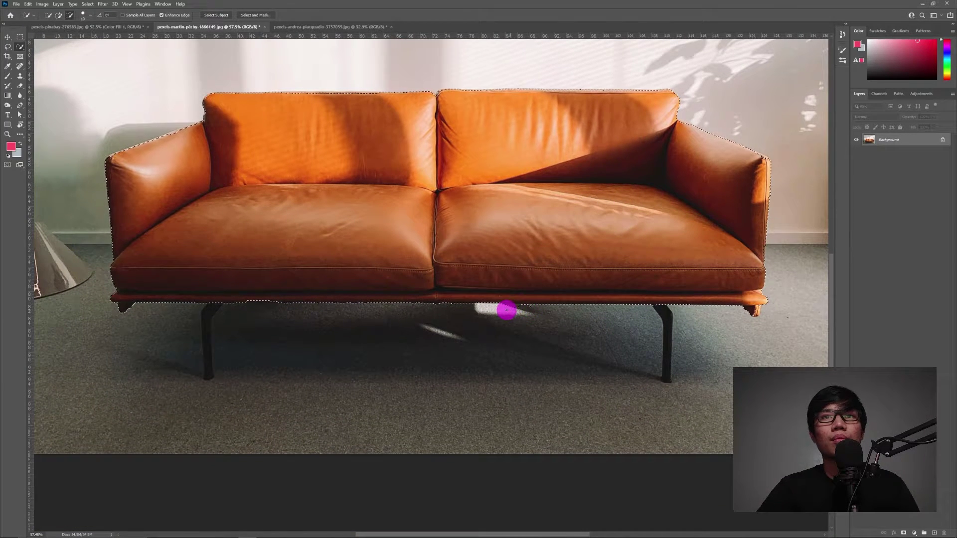
key(alt)
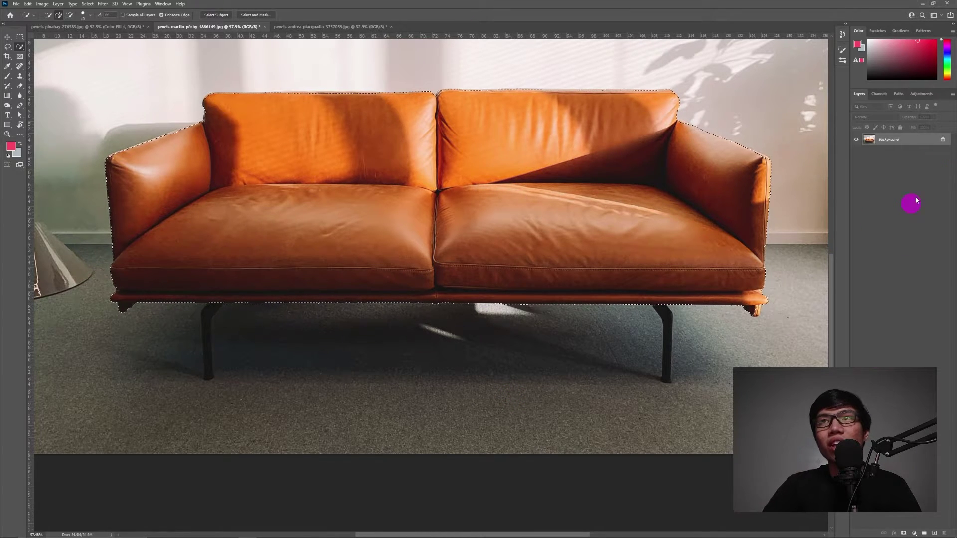
Create a group masked to the orange sofa and add a darker green Solid Color fill
click(924, 533)
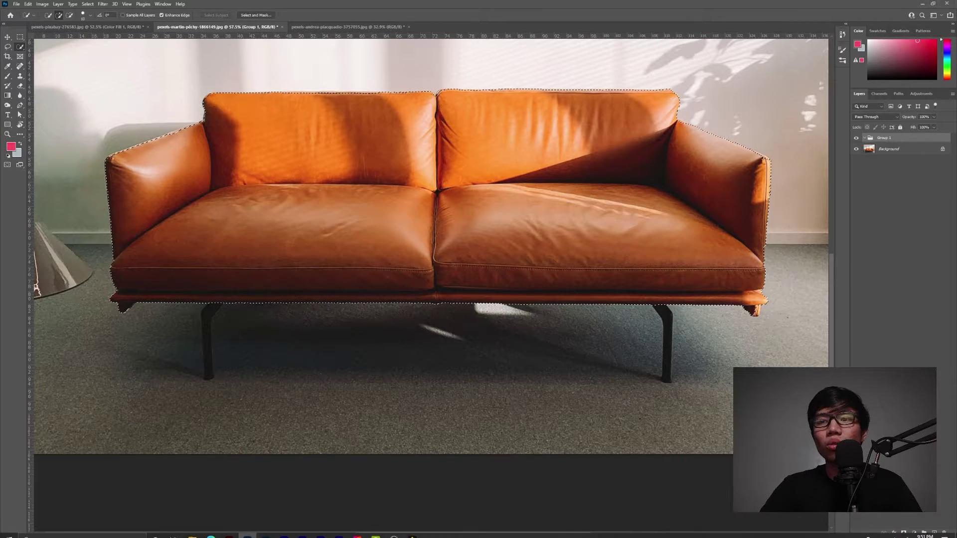
click(904, 533)
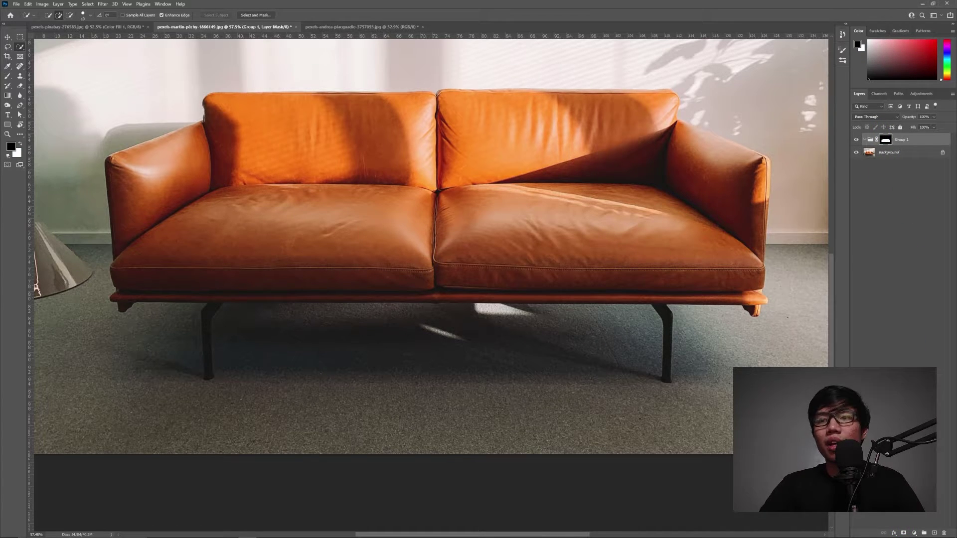
click(914, 533)
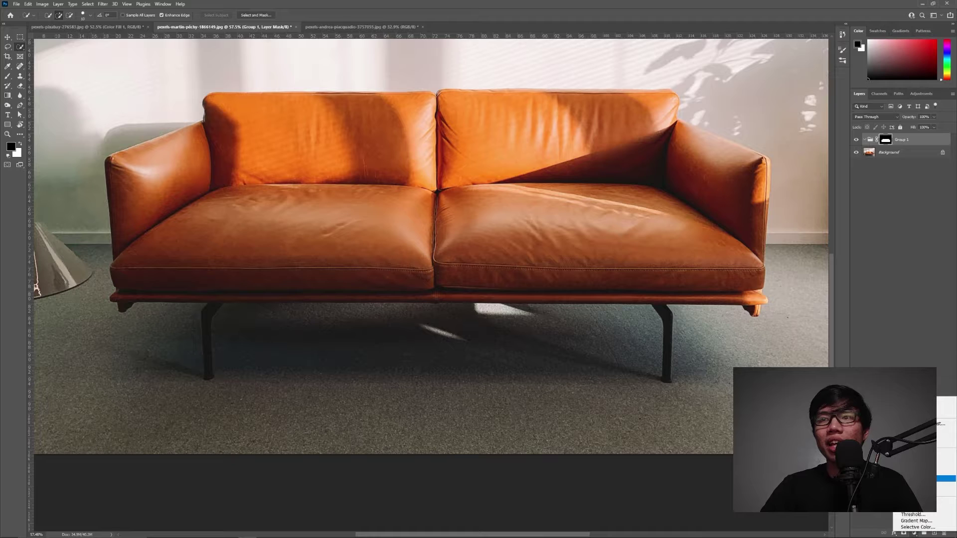
click(937, 401)
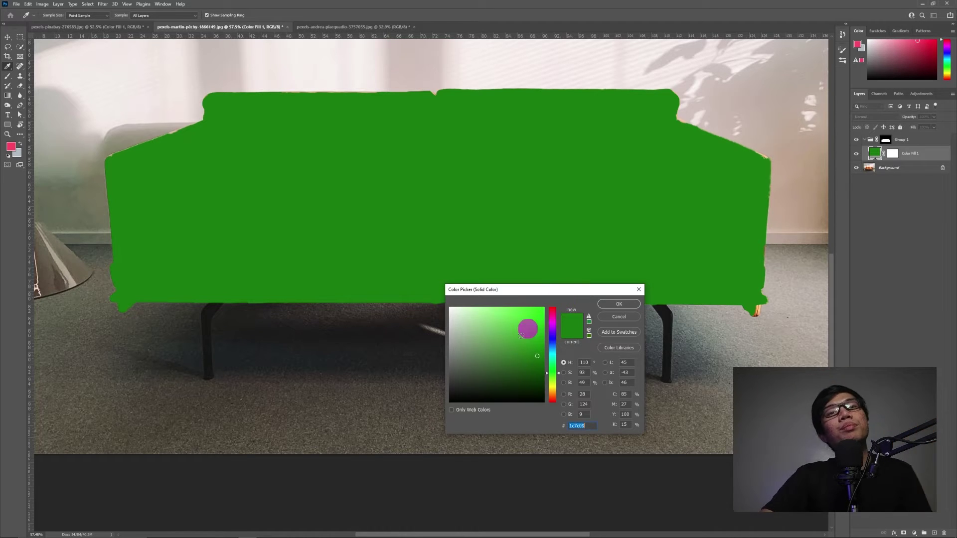
click(539, 355)
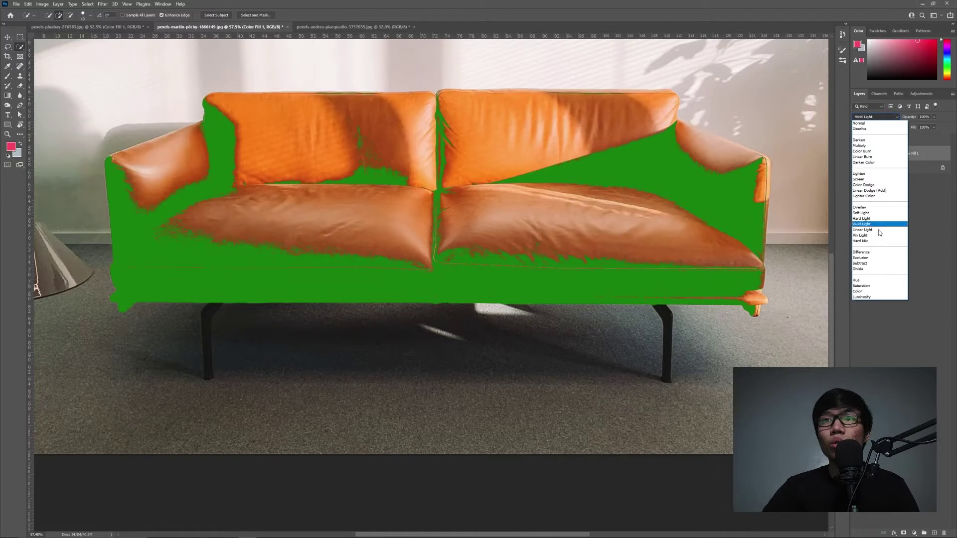
Set Color Fill 1 to Color blend mode and target Group 1's layer mask
click(860, 293)
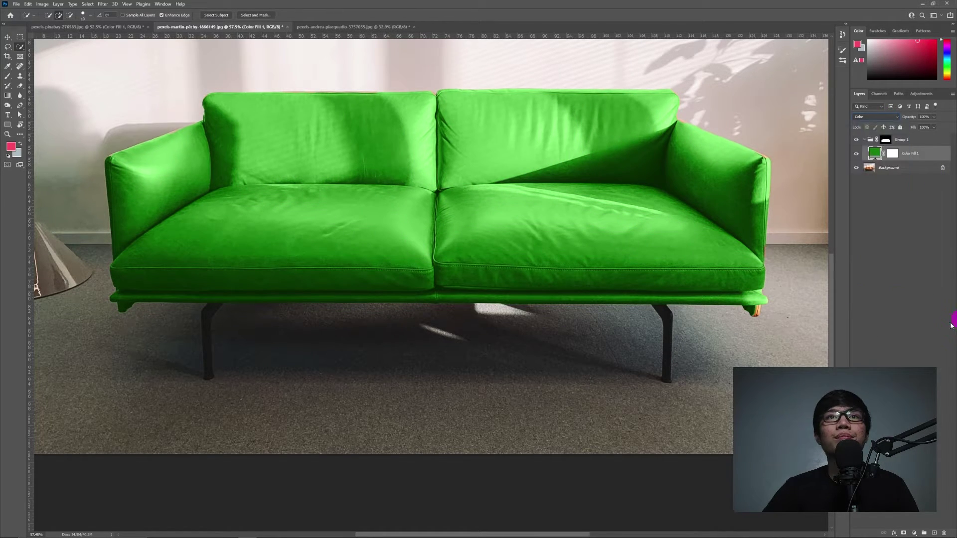
key(alt+bracketright)
key(d)
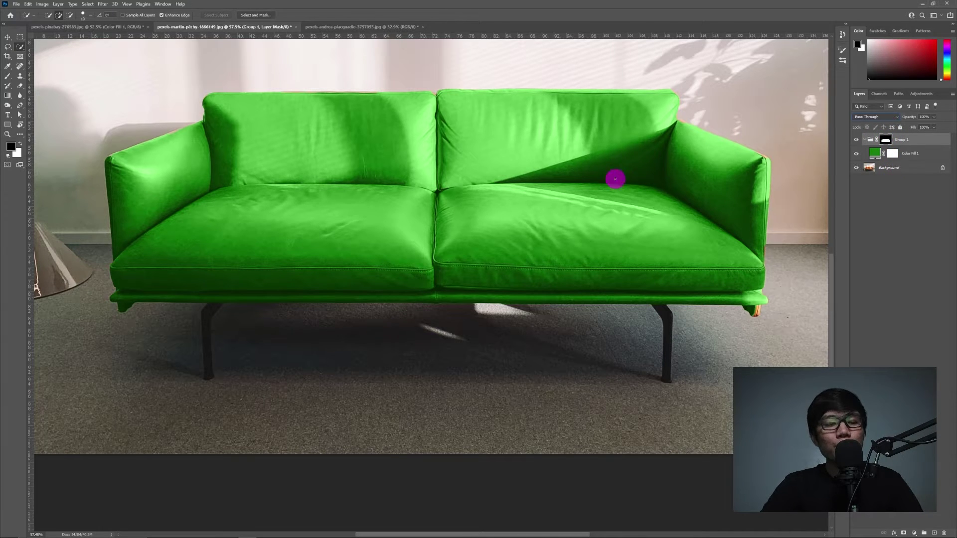
Brush on Group 1's mask to restore the orange leather on the right arm
click(8, 79)
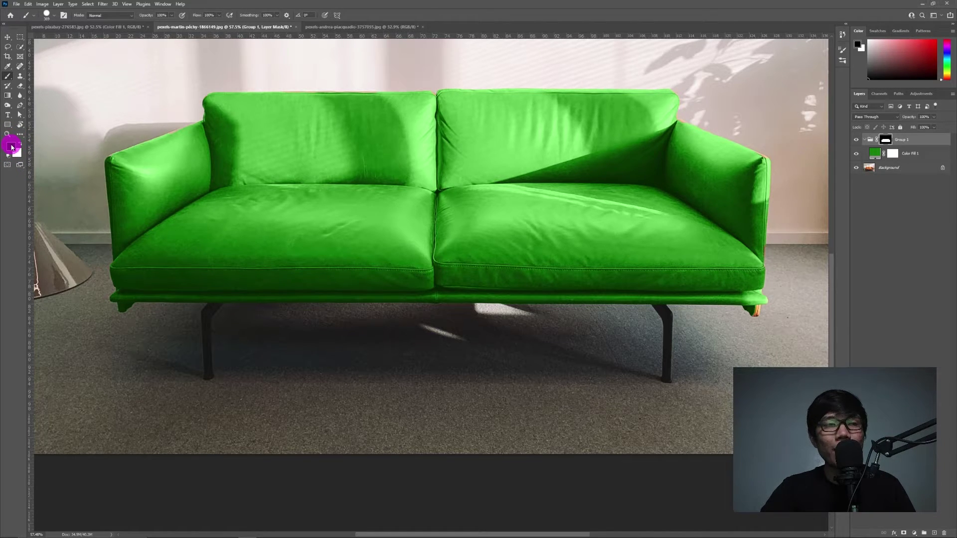
click(888, 141)
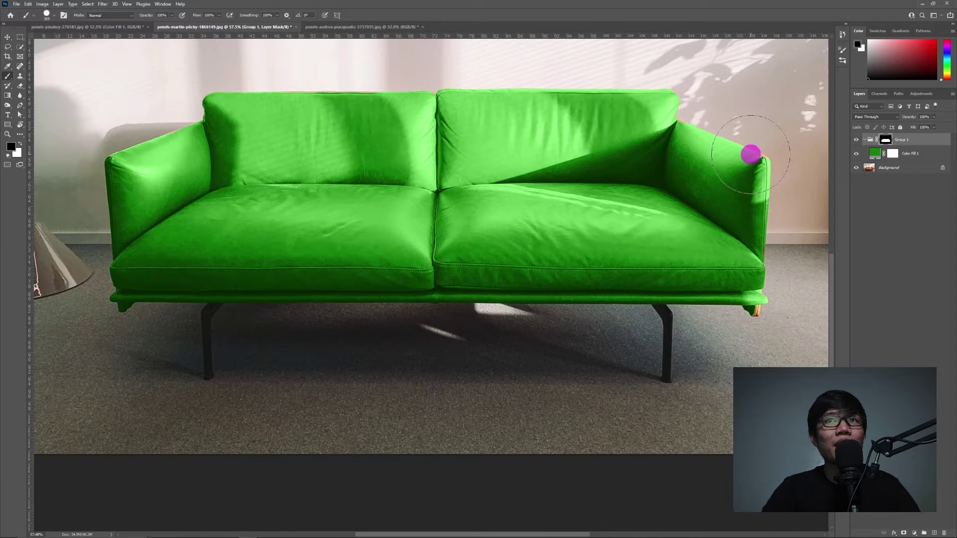
mouse_move(756, 144)
mouse_down()
mouse_move(760, 337)
mouse_move(726, 145)
mouse_move(688, 280)
mouse_move(672, 118)
mouse_move(644, 240)
mouse_move(614, 175)
mouse_move(579, 205)
mouse_move(567, 193)
mouse_move(528, 190)
mouse_move(511, 205)
mouse_move(502, 319)
mouse_move(485, 293)
mouse_move(493, 103)
mouse_move(504, 71)
mouse_up()
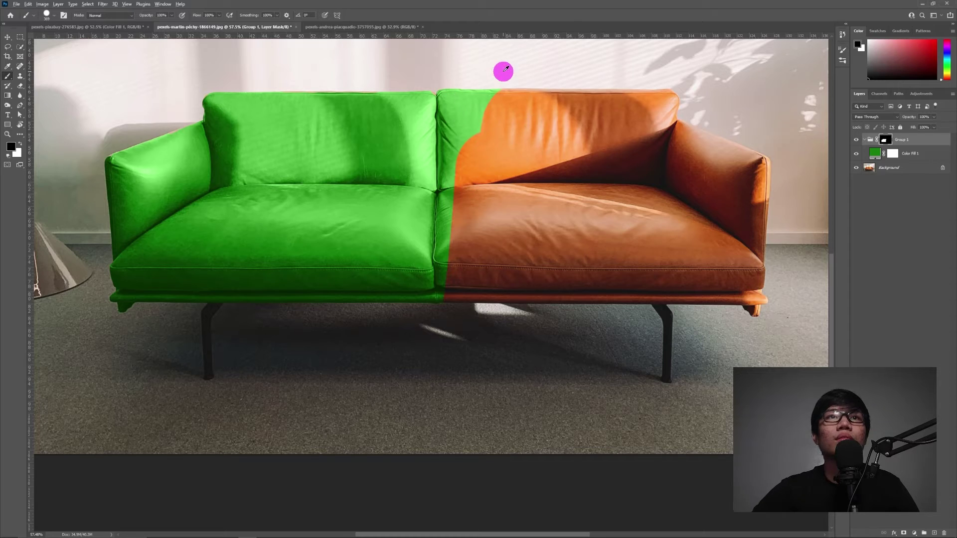
scroll(481, 158, up, 2)
scroll(481, 157, up, 2)
scroll(492, 179, up, 2)
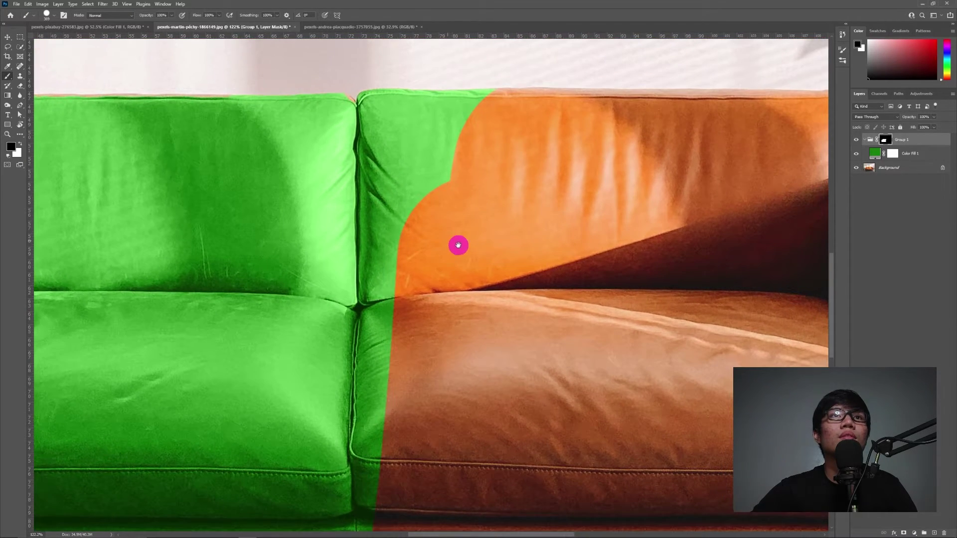
Restore orange on the backrest up to the seam, then switch to the white sofa photo
mouse_move(498, 165)
mouse_down()
mouse_move(500, 128)
mouse_move(476, 147)
mouse_move(445, 128)
mouse_move(455, 519)
mouse_move(458, 445)
mouse_move(441, 445)
mouse_move(439, 422)
mouse_move(444, 67)
mouse_move(442, 304)
mouse_move(546, 403)
mouse_move(525, 396)
mouse_move(510, 354)
mouse_move(524, 60)
mouse_move(520, 186)
mouse_move(396, 281)
mouse_move(443, 293)
mouse_move(468, 316)
mouse_move(451, 346)
mouse_move(446, 218)
mouse_move(441, 242)
mouse_move(450, 344)
mouse_move(470, 218)
mouse_move(447, 186)
mouse_move(449, 128)
mouse_move(442, 241)
mouse_move(445, 231)
mouse_move(283, 331)
mouse_up()
scroll(282, 331, down, 3)
click(503, 151)
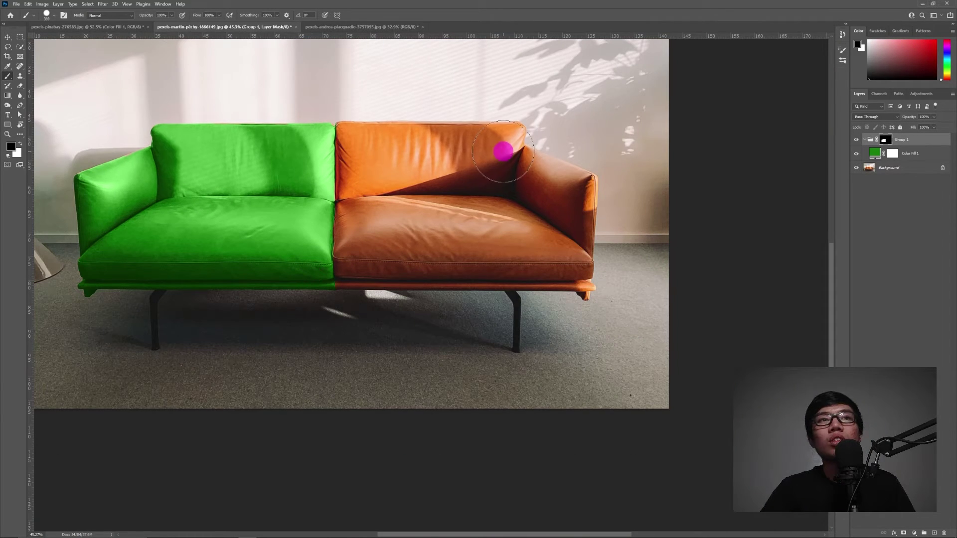
drag(504, 151, 503, 157)
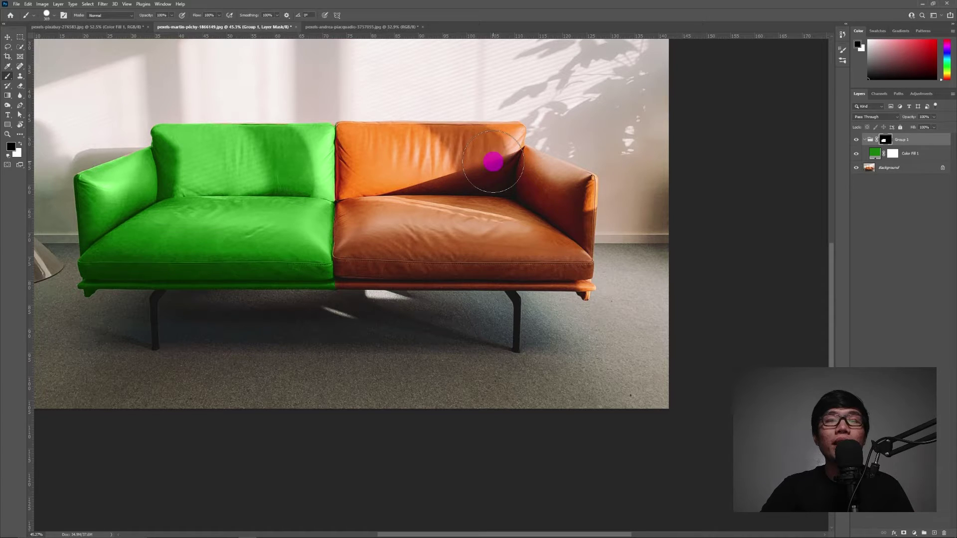
click(356, 27)
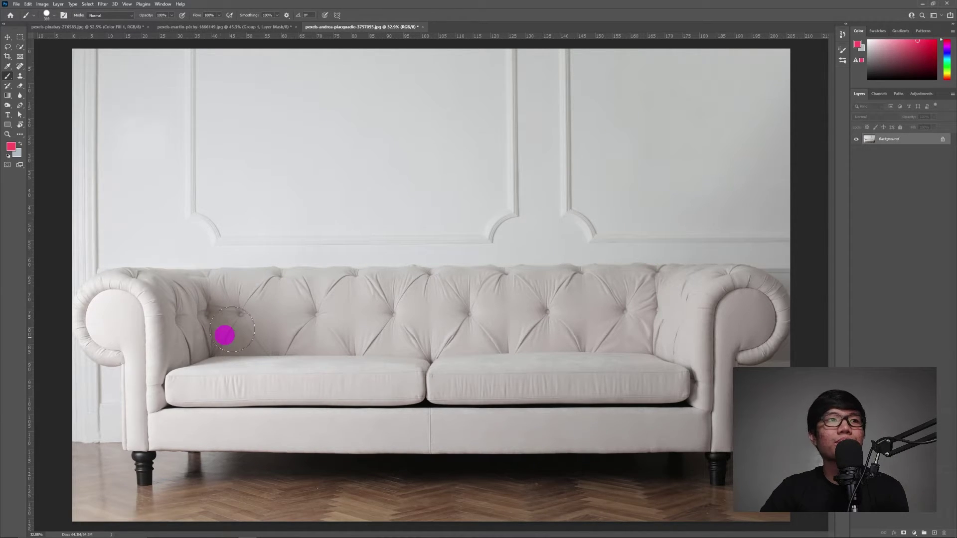
Quick-select the white sofa, fitting the edge to both rolled arms and under the cushions
click(20, 46)
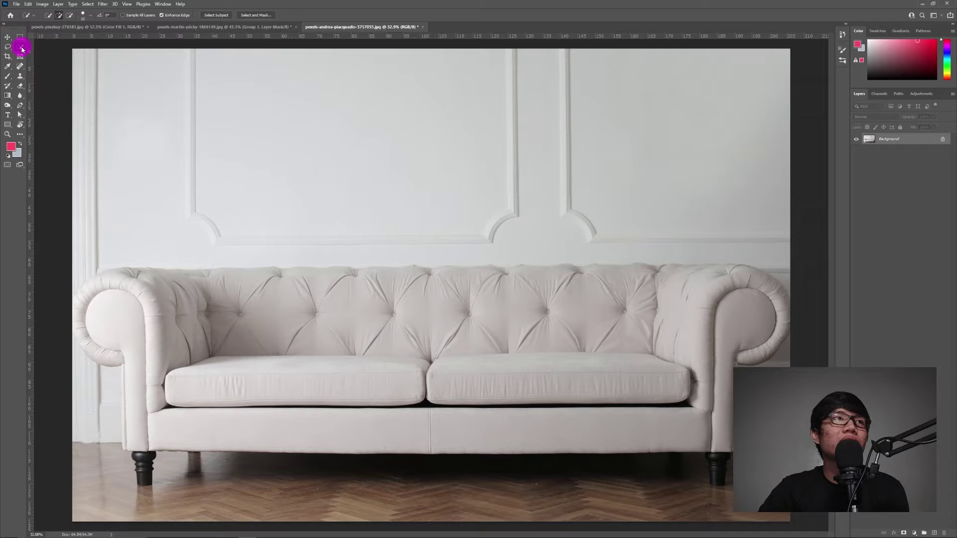
mouse_move(134, 301)
mouse_down()
mouse_move(277, 337)
mouse_move(585, 354)
mouse_move(704, 340)
mouse_move(771, 306)
mouse_move(769, 289)
mouse_move(735, 273)
mouse_move(762, 294)
mouse_move(699, 427)
mouse_move(388, 426)
mouse_move(159, 409)
mouse_move(185, 387)
mouse_move(121, 327)
mouse_move(122, 282)
mouse_move(88, 303)
mouse_move(122, 278)
mouse_up()
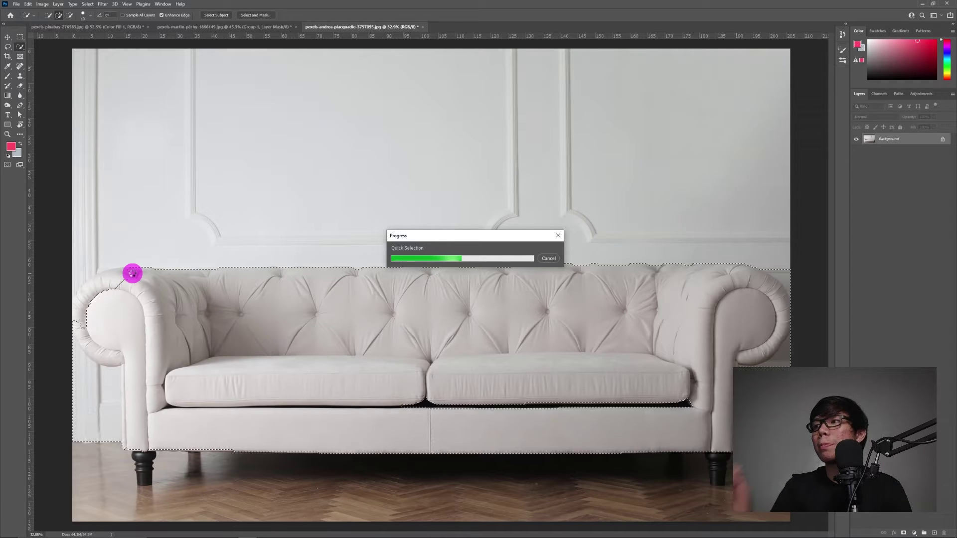
mouse_move(133, 273)
mouse_down()
mouse_move(144, 260)
mouse_move(103, 261)
mouse_move(182, 299)
mouse_move(106, 135)
mouse_move(92, 53)
mouse_move(381, 136)
mouse_move(194, 148)
mouse_move(98, 60)
mouse_move(51, 107)
mouse_move(79, 228)
mouse_move(111, 250)
mouse_move(149, 177)
mouse_move(90, 80)
mouse_move(107, 58)
mouse_move(88, 60)
mouse_move(104, 68)
mouse_move(45, 130)
mouse_move(44, 146)
mouse_move(89, 189)
mouse_move(79, 246)
mouse_move(93, 253)
mouse_move(62, 316)
mouse_move(100, 436)
mouse_move(112, 361)
mouse_up()
mouse_move(793, 360)
mouse_down()
mouse_move(797, 342)
mouse_move(785, 363)
mouse_up()
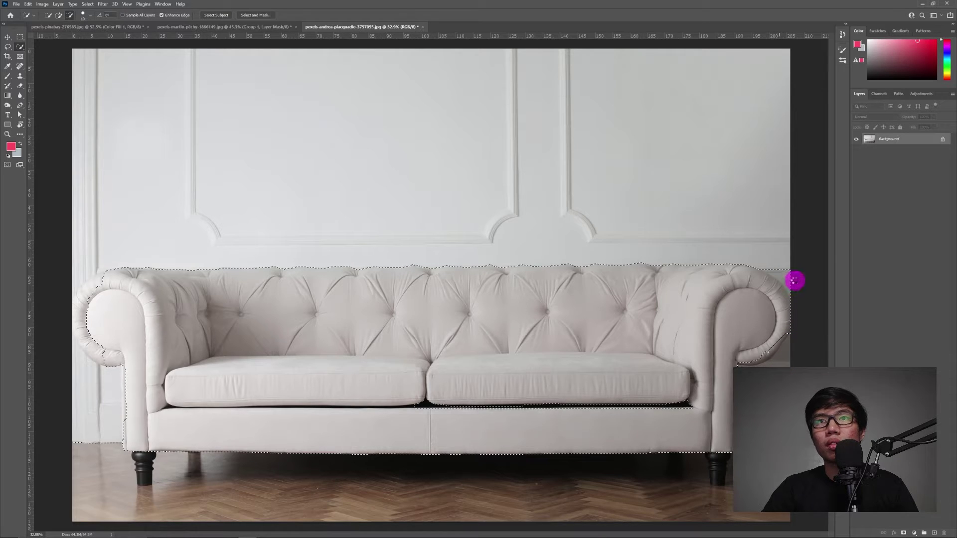
mouse_move(772, 253)
mouse_down()
mouse_move(792, 281)
mouse_move(757, 239)
mouse_move(731, 228)
mouse_move(735, 238)
mouse_move(781, 252)
mouse_move(800, 276)
mouse_move(753, 247)
mouse_move(705, 251)
mouse_move(758, 250)
mouse_move(804, 287)
mouse_move(774, 259)
mouse_move(792, 275)
mouse_move(715, 285)
mouse_move(105, 278)
mouse_move(137, 276)
mouse_move(95, 285)
mouse_move(82, 329)
mouse_move(88, 344)
mouse_move(86, 337)
mouse_move(580, 355)
mouse_move(752, 313)
mouse_move(773, 289)
mouse_move(785, 308)
mouse_up()
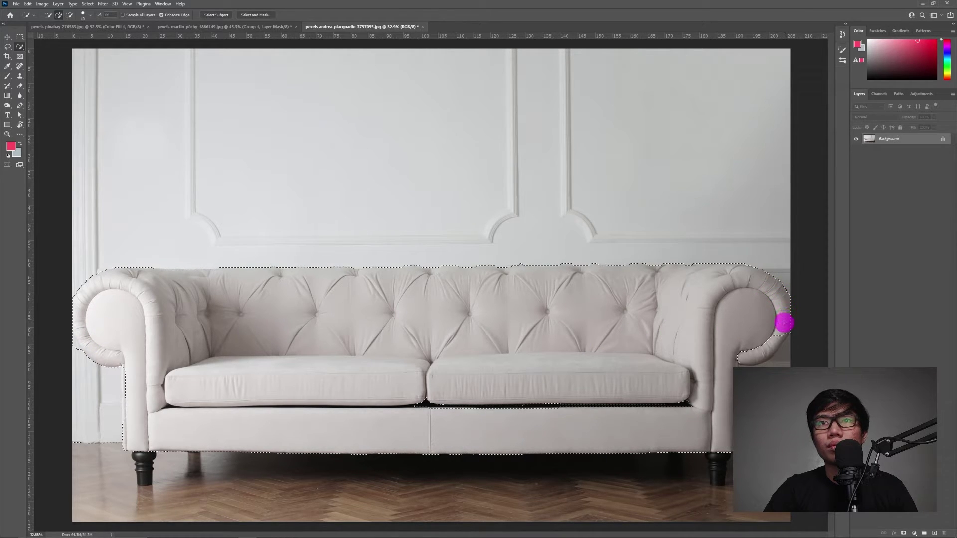
mouse_move(763, 357)
mouse_down()
mouse_move(776, 341)
mouse_move(705, 381)
mouse_move(684, 409)
mouse_move(675, 399)
mouse_move(622, 404)
mouse_move(771, 339)
mouse_up()
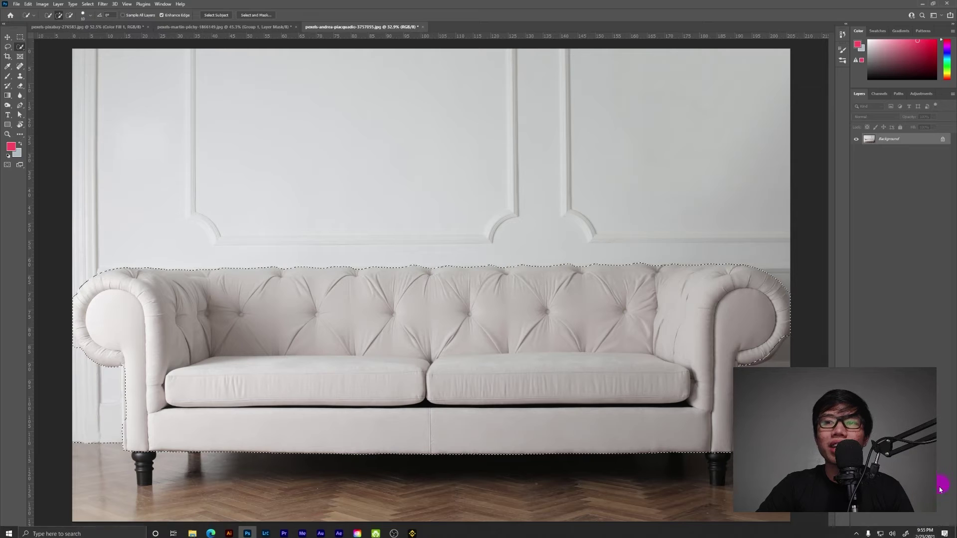
Create a new group masked to the white sofa and add a Solid Color fill inside it
key(ctrl+g)
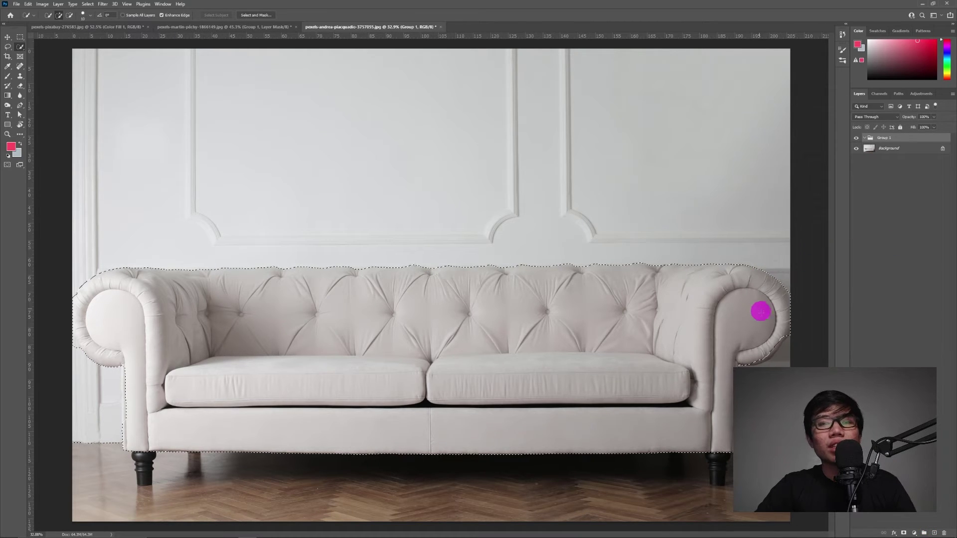
click(905, 530)
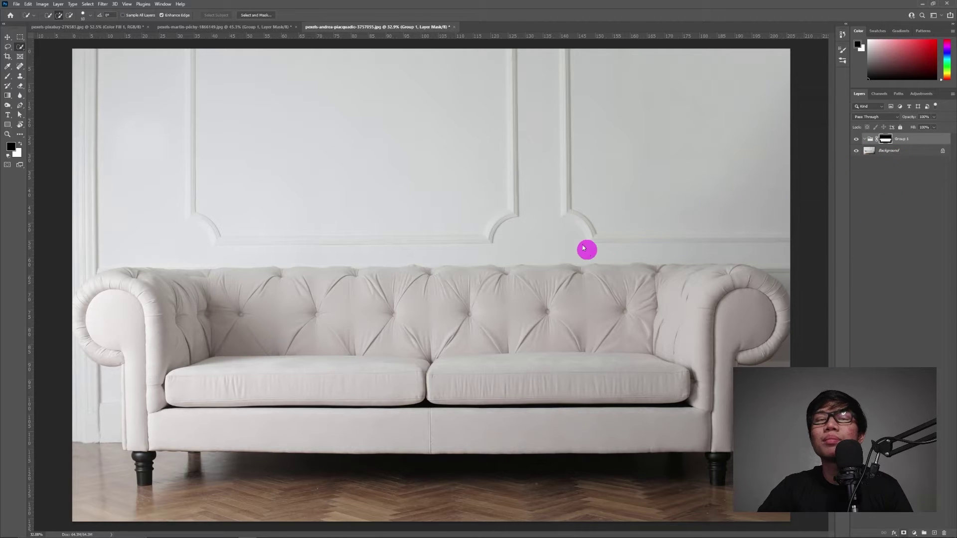
click(917, 533)
click(915, 404)
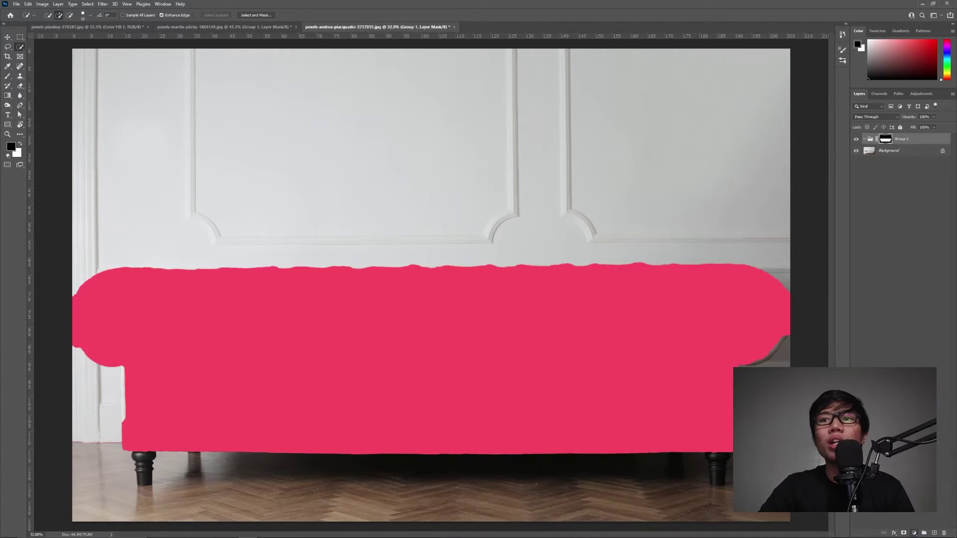
Make the fill deep red and set its blend mode to Color
mouse_move(537, 322)
mouse_down()
mouse_move(547, 317)
mouse_move(552, 345)
mouse_up()
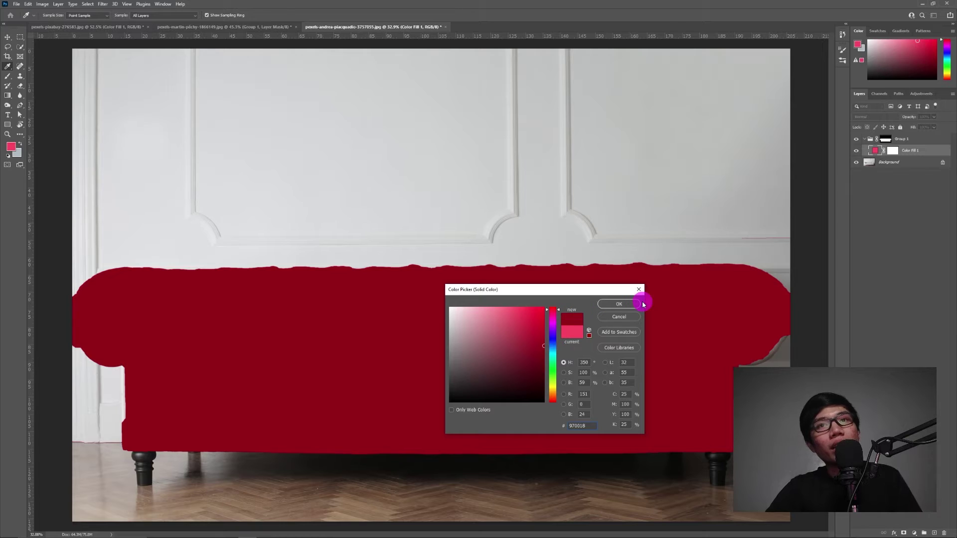
click(628, 304)
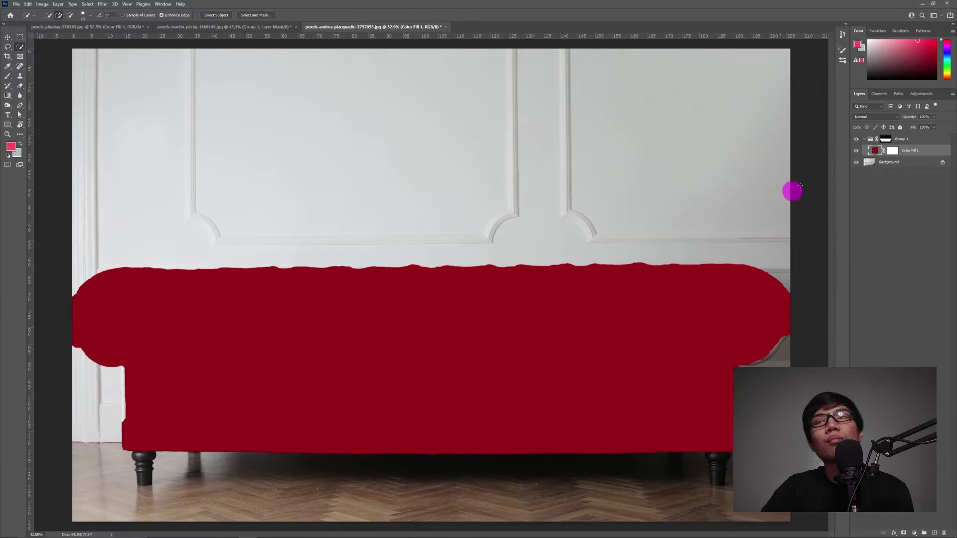
click(881, 118)
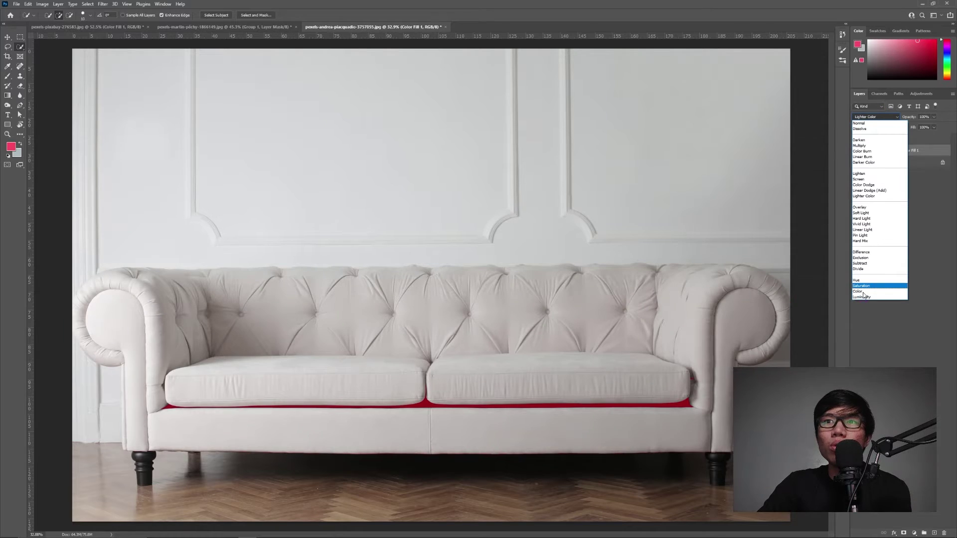
click(863, 293)
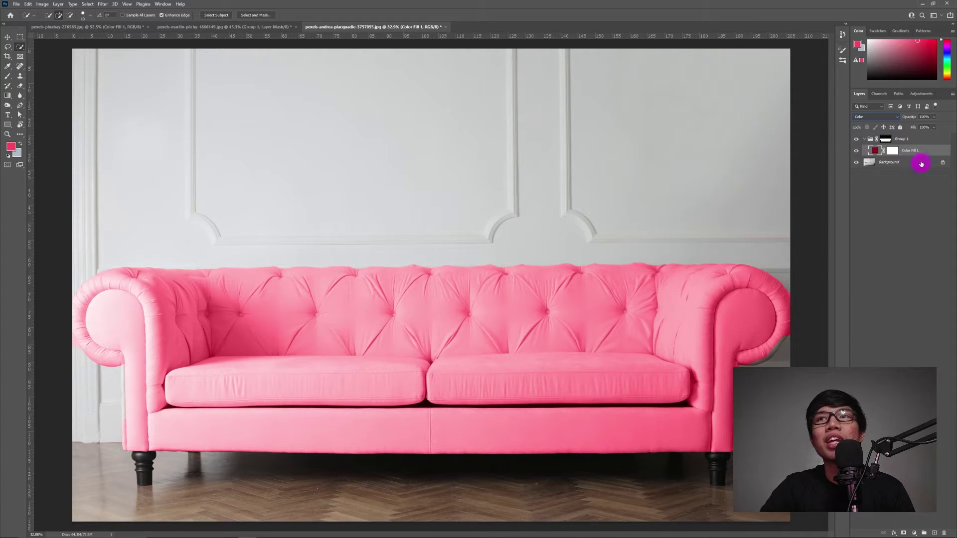
Add a Levels adjustment above the colour fill and enlarge its settings panel
click(912, 533)
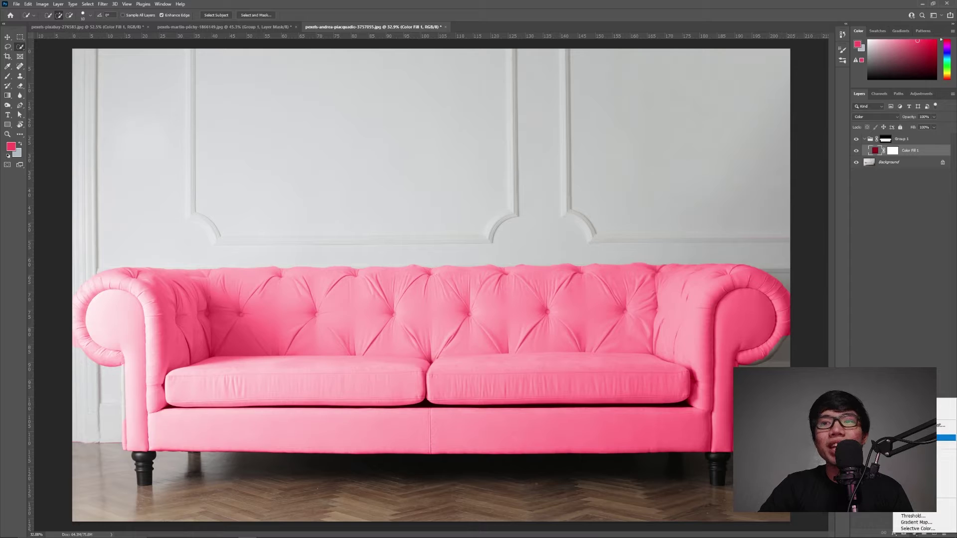
click(923, 431)
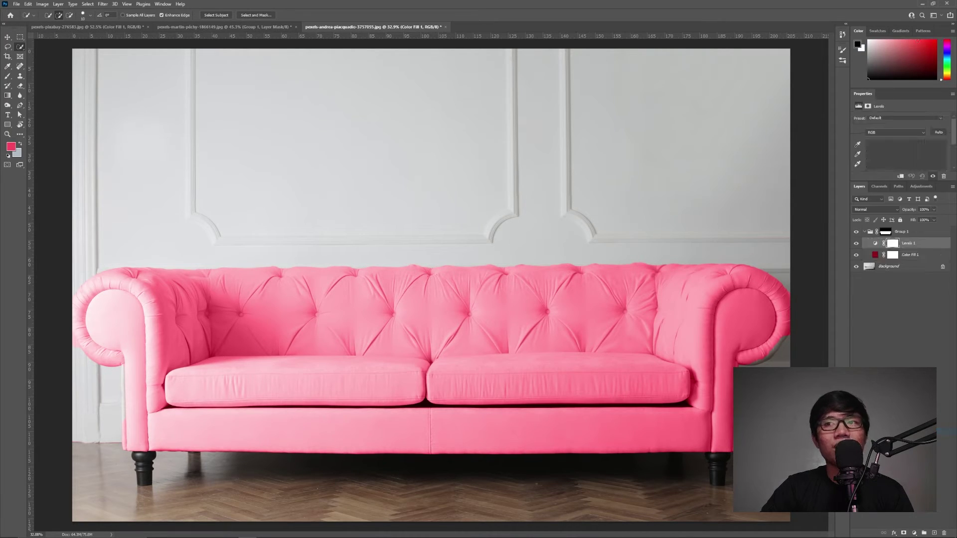
click(941, 240)
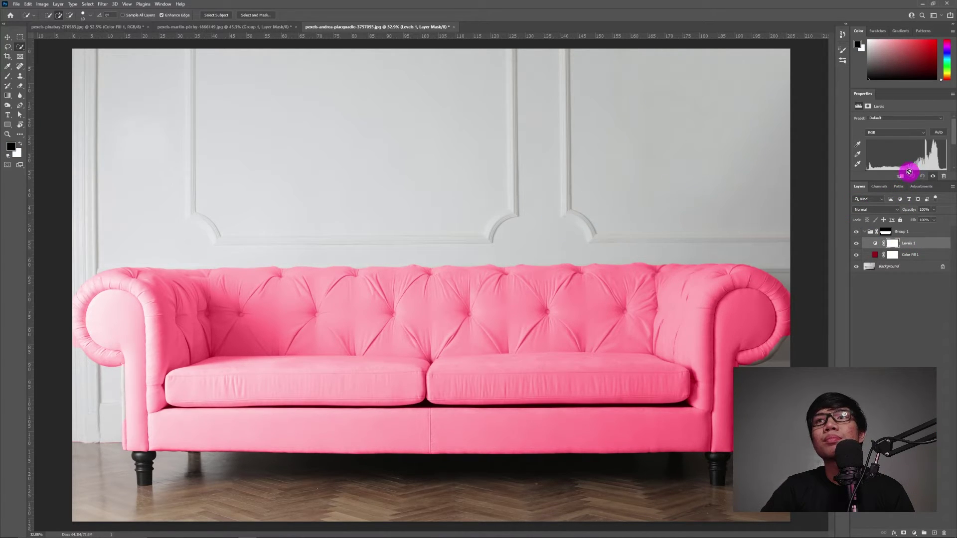
drag(870, 181, 872, 220)
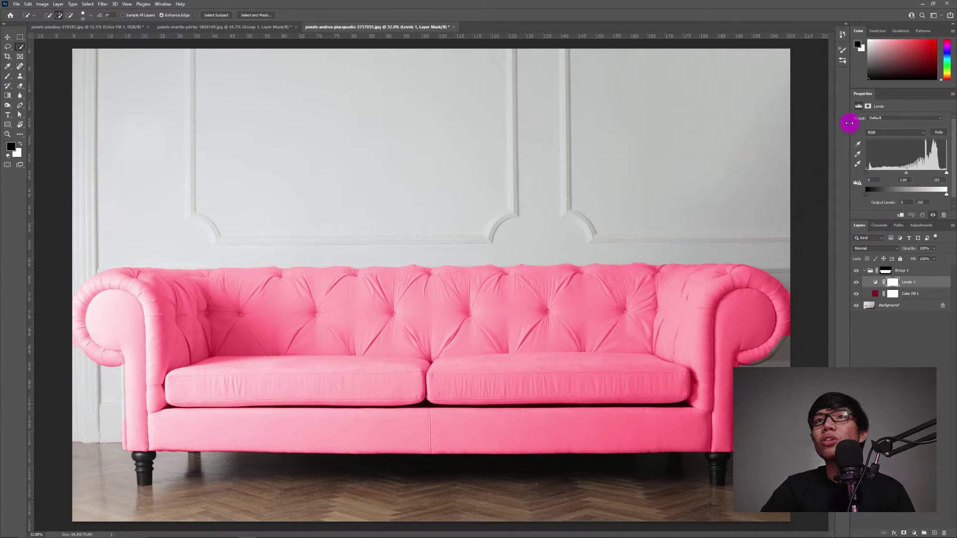
drag(829, 129, 796, 133)
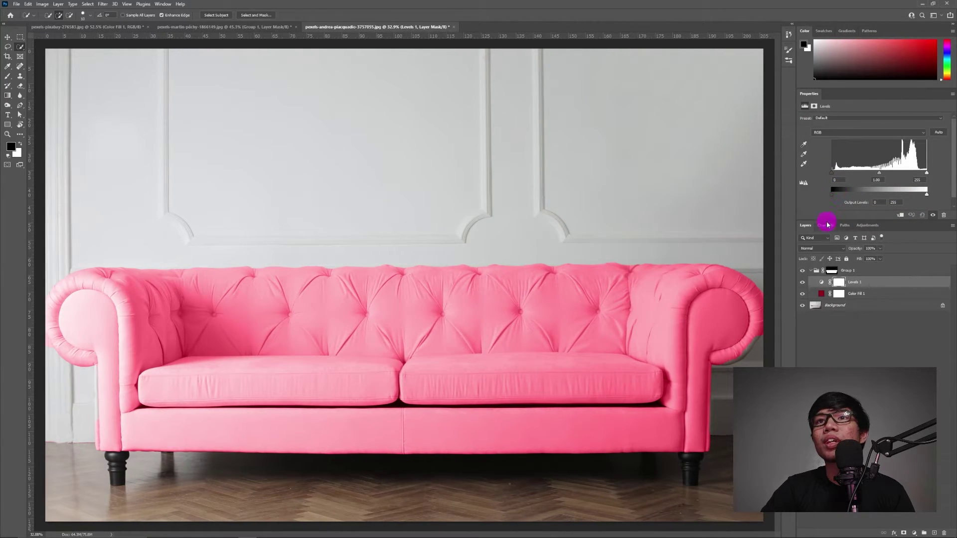
drag(829, 226, 827, 252)
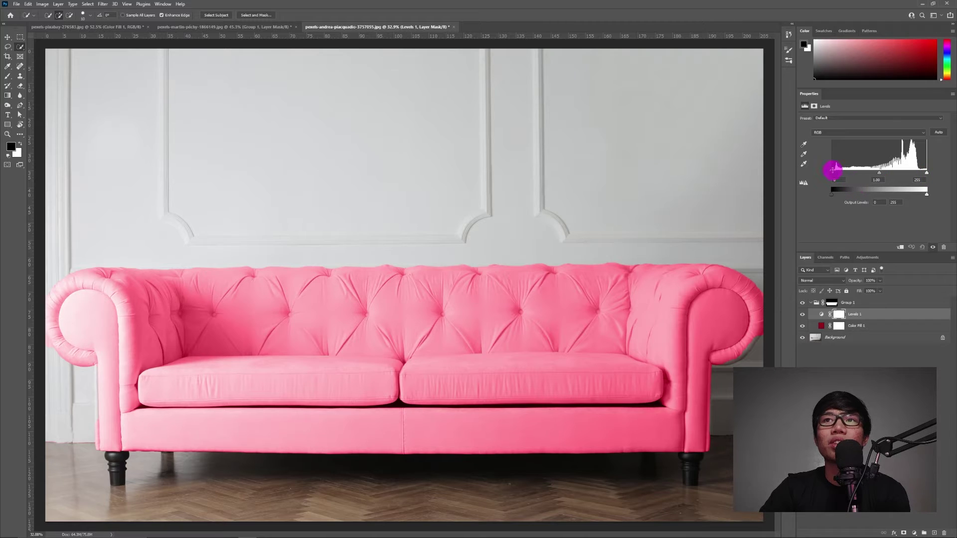
Raise the Levels black input to 115, keep output black at 0, and set output white to 237
drag(838, 173, 903, 177)
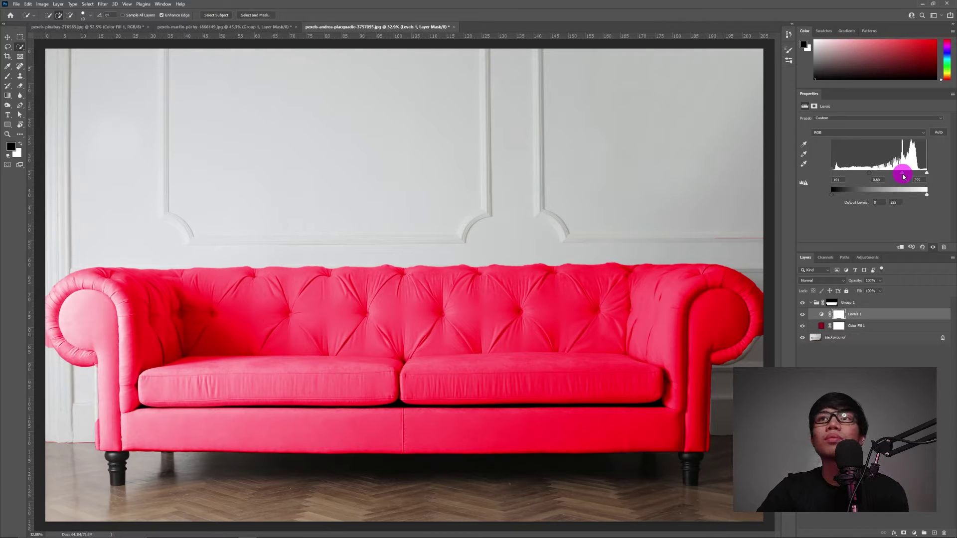
drag(872, 176, 944, 174)
click(918, 175)
click(840, 201)
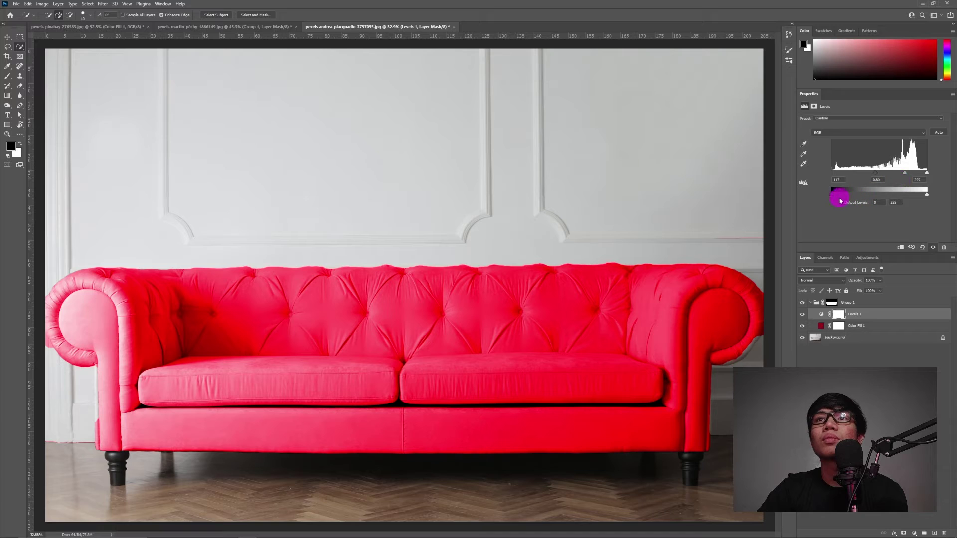
drag(844, 198, 808, 192)
click(926, 191)
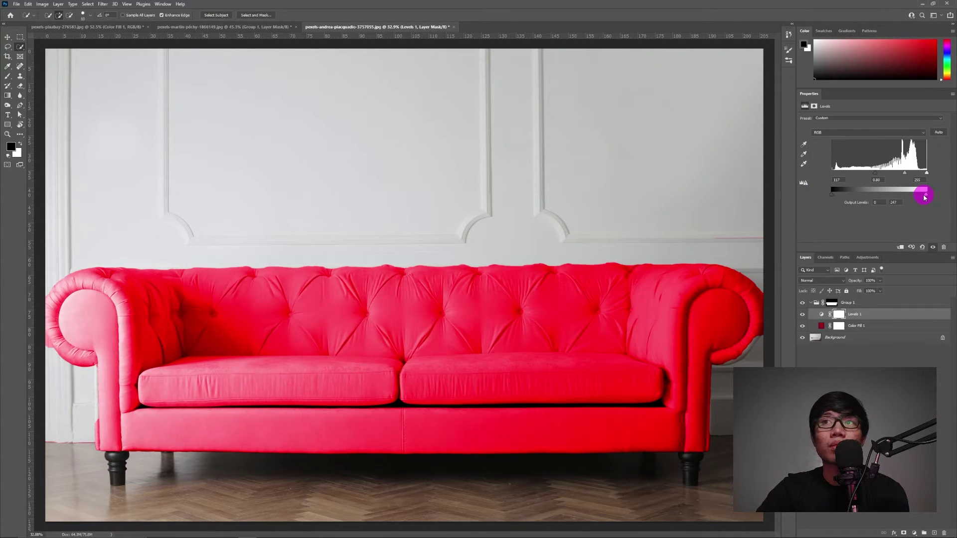
drag(925, 197, 921, 196)
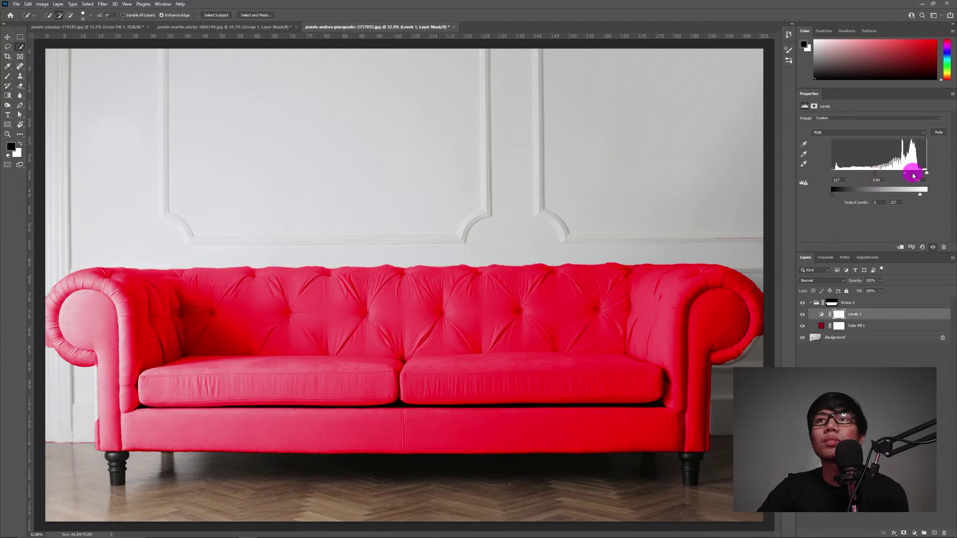
Push black input to 143, output white to 213, and lighten the midtones slightly
mouse_move(881, 176)
mouse_down()
mouse_move(903, 178)
mouse_move(879, 176)
mouse_move(887, 177)
mouse_up()
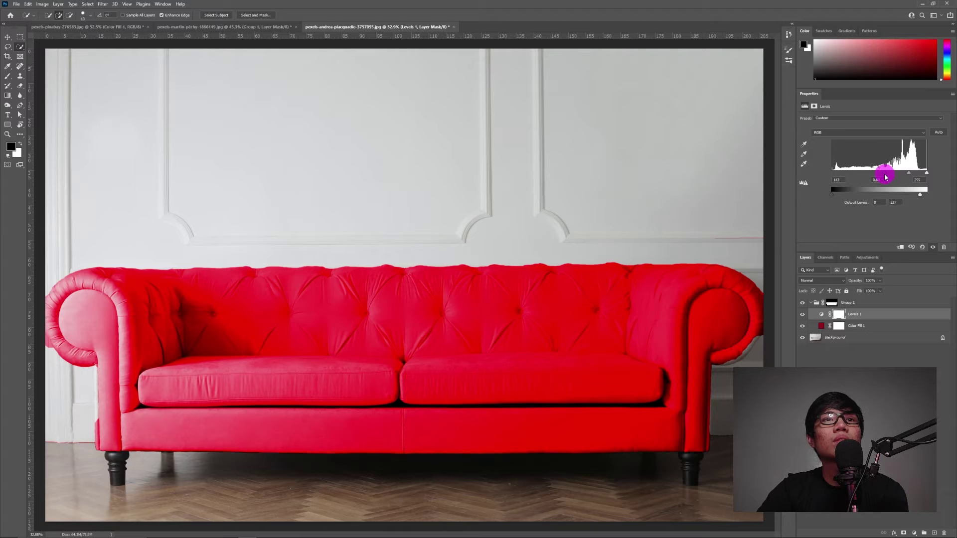
mouse_move(832, 196)
mouse_down()
mouse_move(848, 196)
mouse_move(832, 195)
mouse_up()
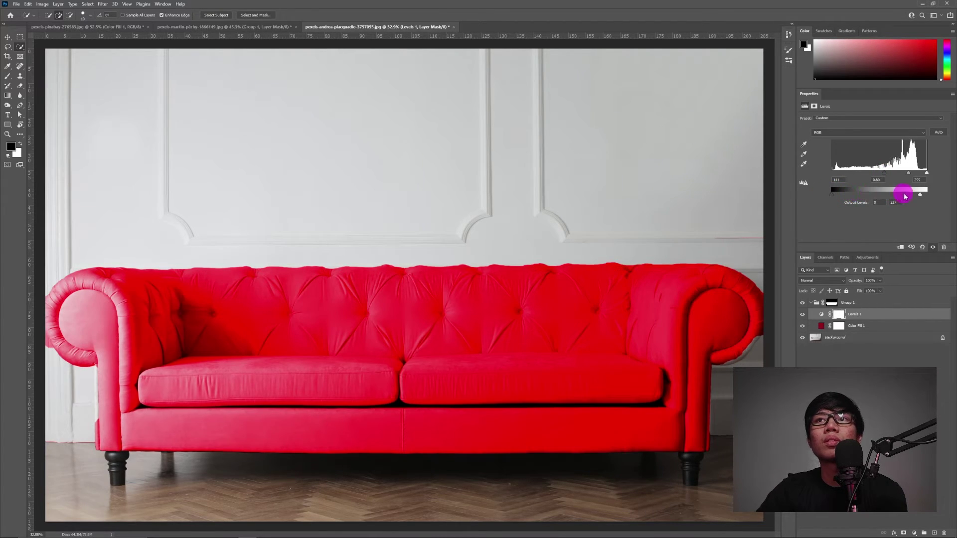
drag(920, 194, 880, 174)
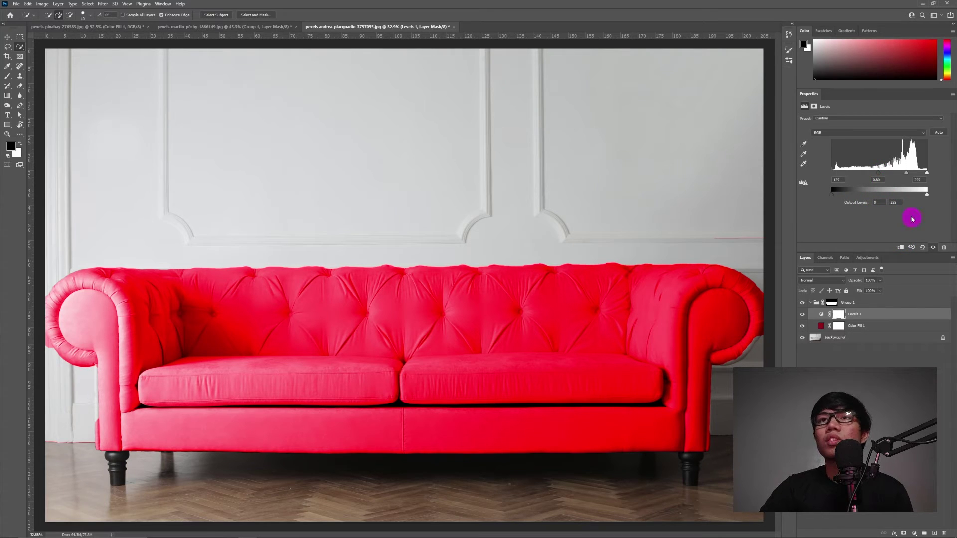
drag(907, 175, 904, 179)
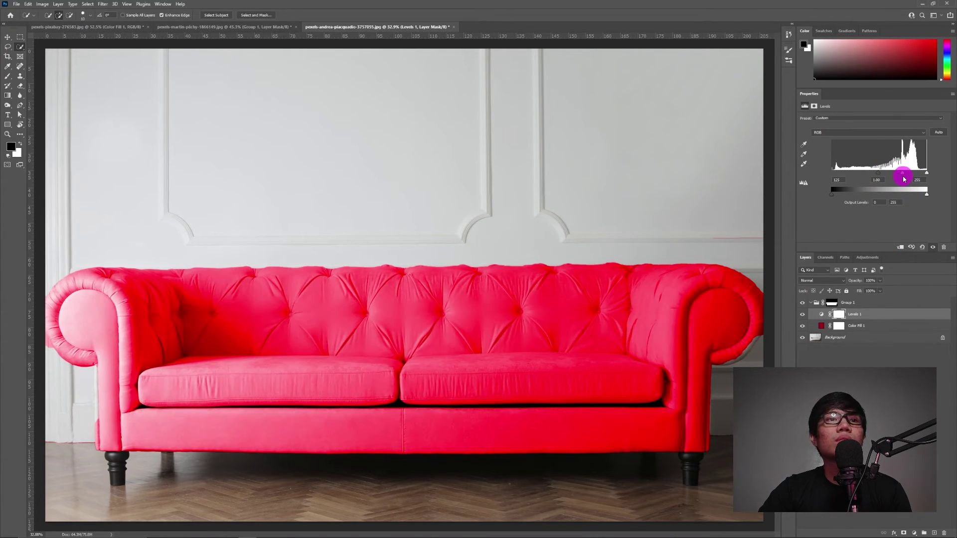
Change the Color Fill 1 colour to deep dark red #550000
double_click(822, 327)
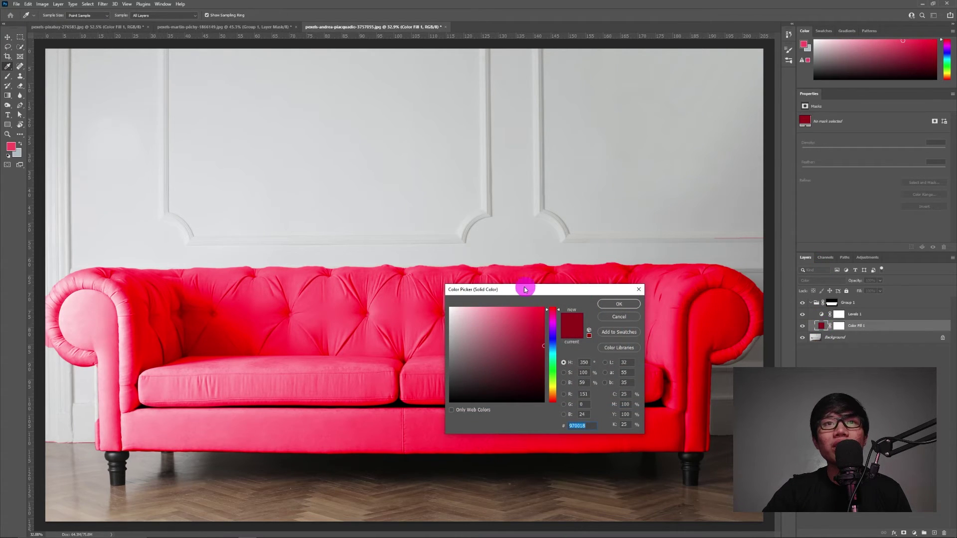
drag(524, 289, 644, 107)
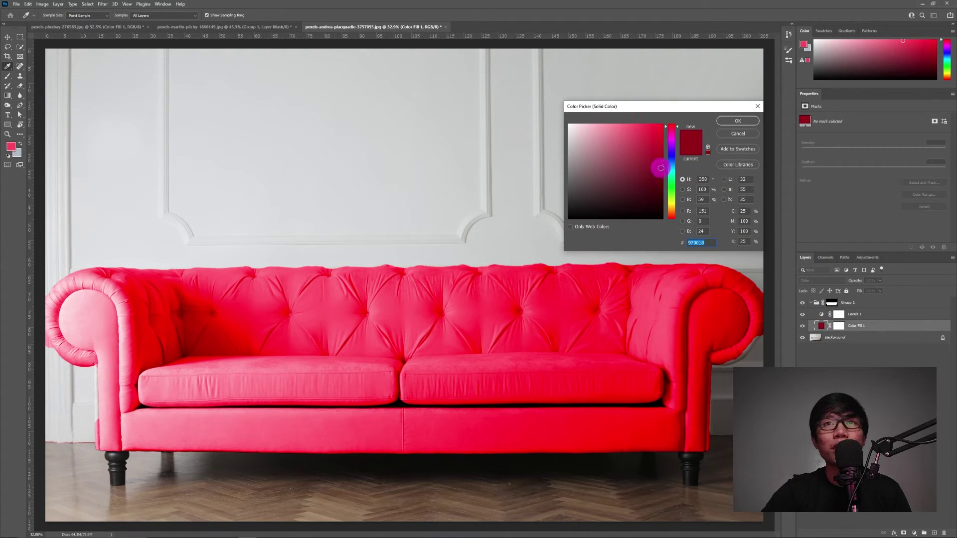
drag(662, 166, 668, 178)
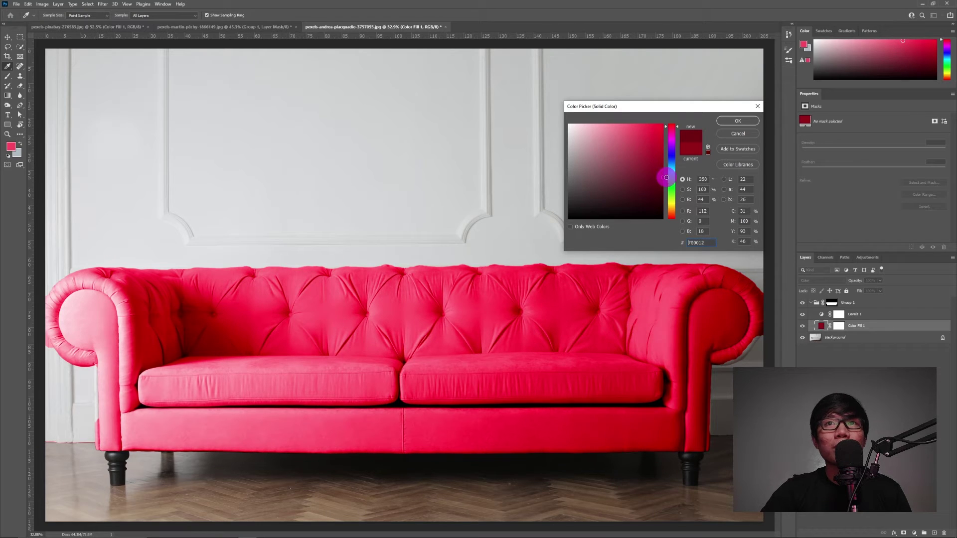
click(666, 178)
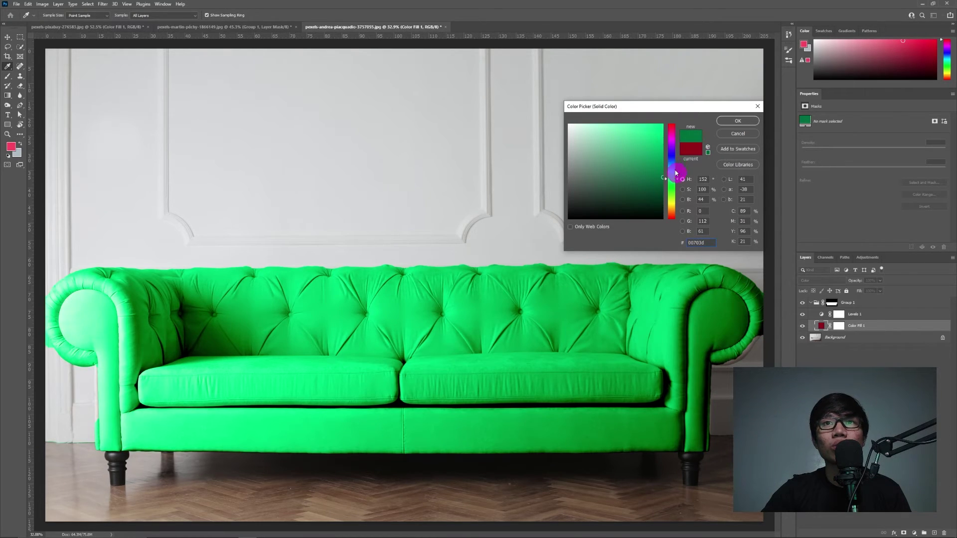
drag(671, 130, 674, 122)
mouse_move(658, 157)
mouse_down()
mouse_move(662, 200)
mouse_move(667, 189)
mouse_up()
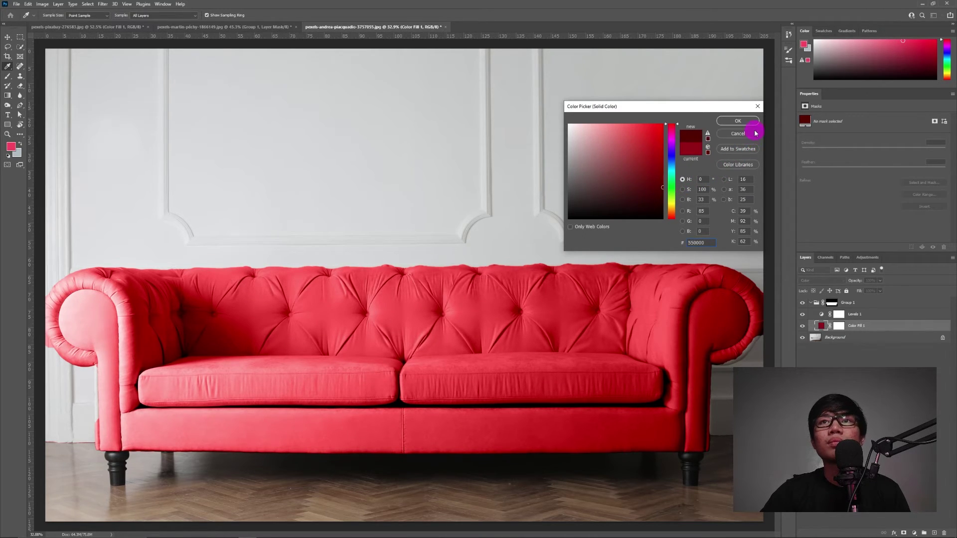
click(743, 121)
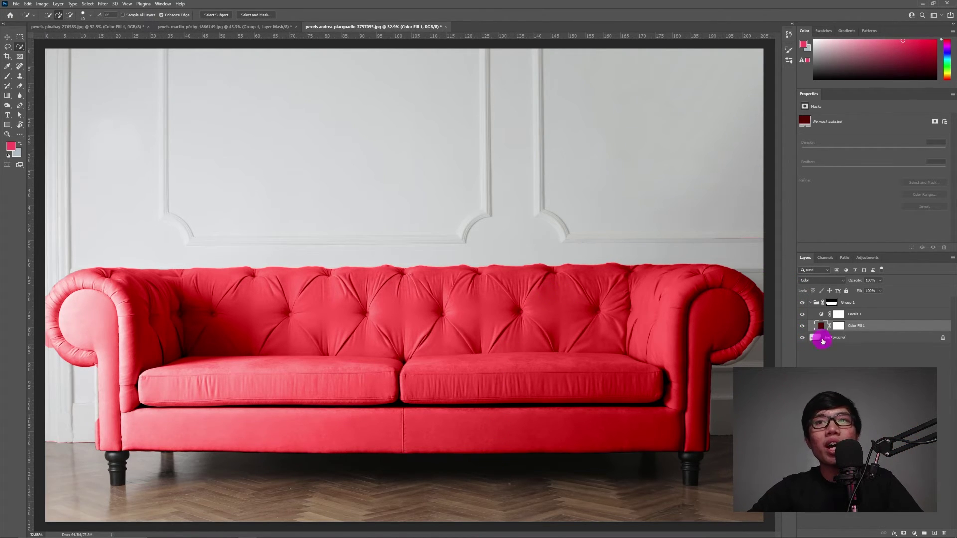
Zoom onto the right armrest and select Group 1's layer mask with a white Brush
scroll(754, 359, up, 3)
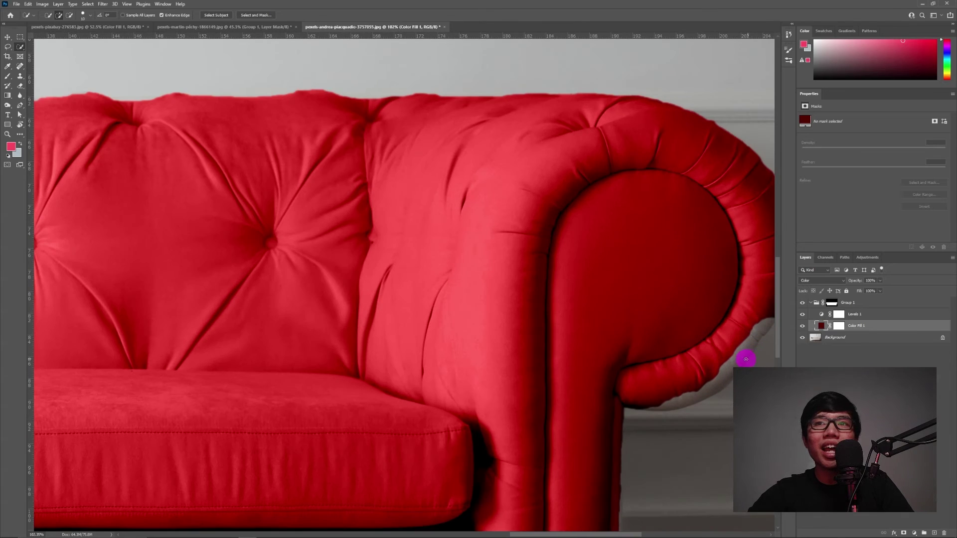
drag(688, 349, 552, 301)
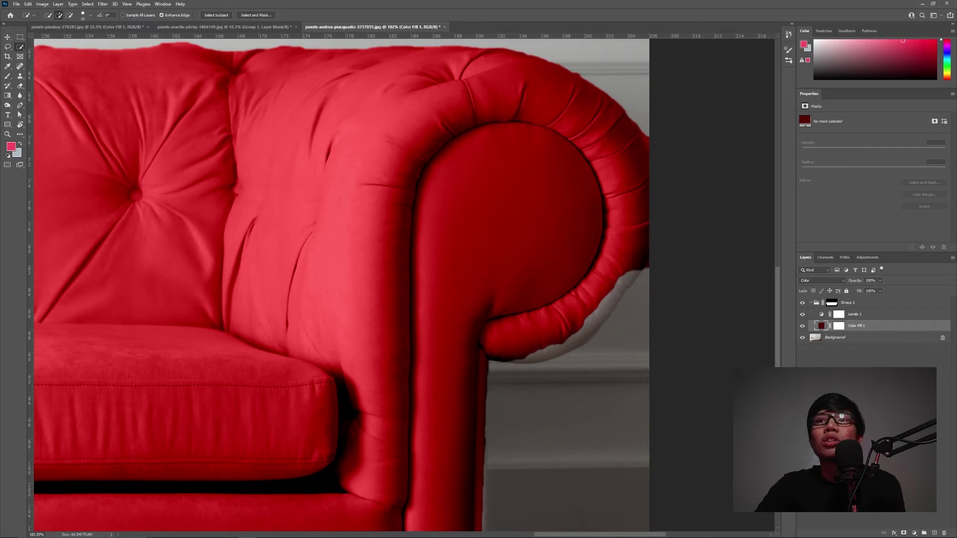
click(834, 303)
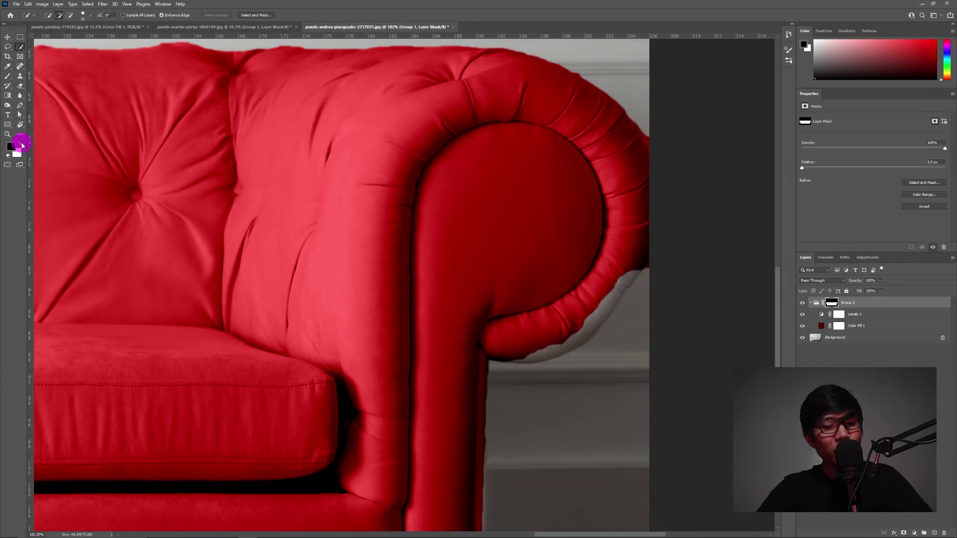
key(b)
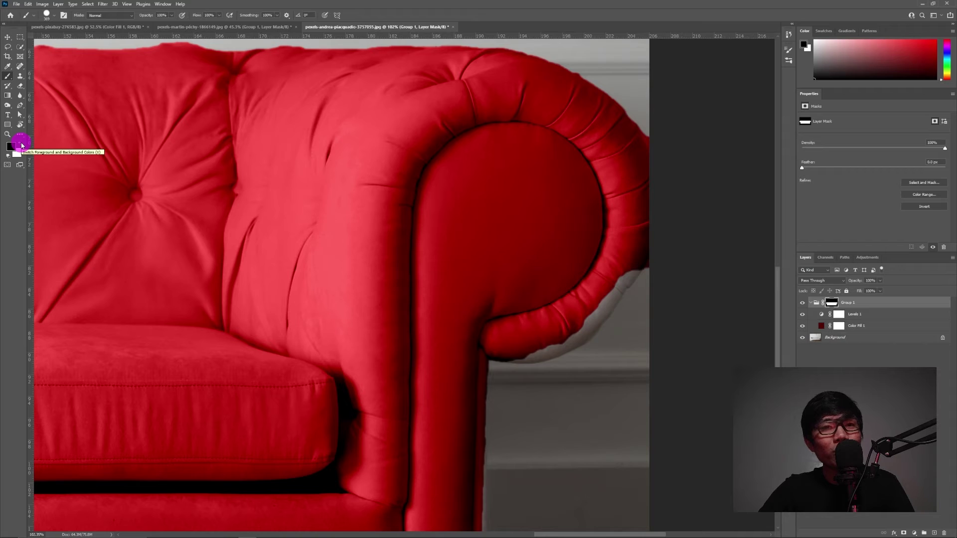
click(22, 145)
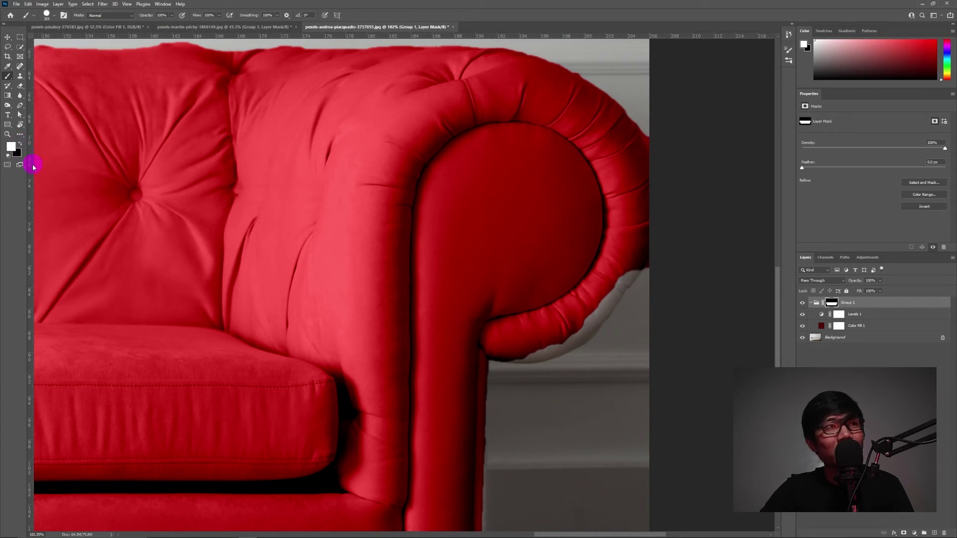
Paint white at brush size 175 over the armrest's outer edge, then switch to black at 125
key(bracketleft)
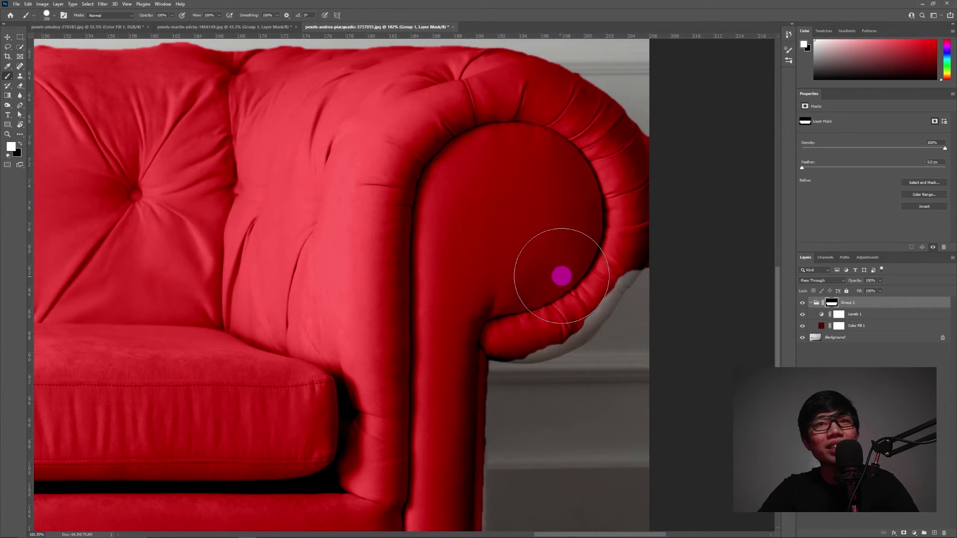
key(bracketleft)
key(bracketleft)
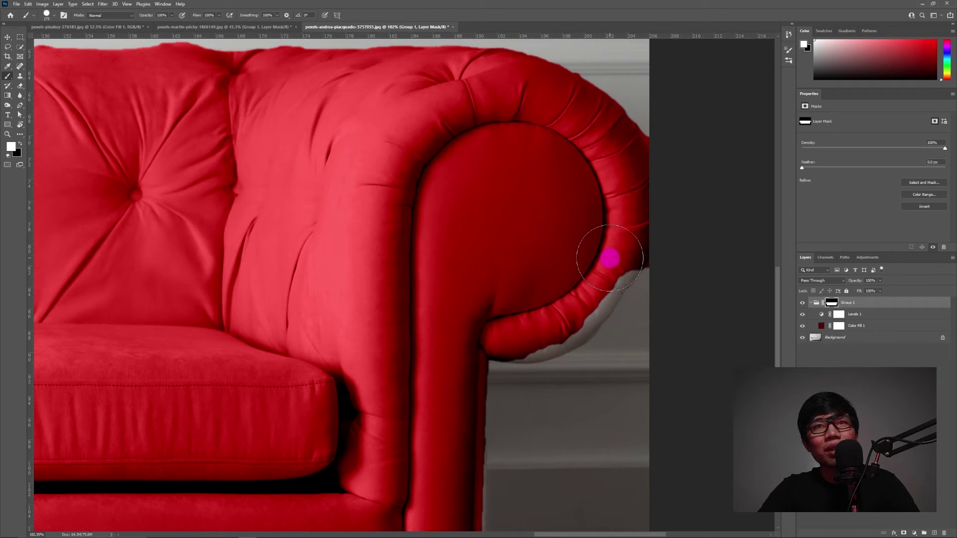
mouse_move(610, 259)
mouse_down()
mouse_move(569, 312)
mouse_move(509, 331)
mouse_move(545, 329)
mouse_move(577, 302)
mouse_move(563, 320)
mouse_move(549, 325)
mouse_move(605, 278)
mouse_move(676, 287)
mouse_move(677, 276)
mouse_move(596, 380)
mouse_move(517, 402)
mouse_move(550, 391)
mouse_move(547, 382)
mouse_move(509, 384)
mouse_move(553, 380)
mouse_move(500, 374)
mouse_move(575, 372)
mouse_move(665, 125)
mouse_move(658, 135)
mouse_move(635, 101)
mouse_move(587, 64)
mouse_up()
key(x)
key(bracketleft)
key(bracketleft)
key(bracketleft)
key(bracketleft)
key(bracketleft)
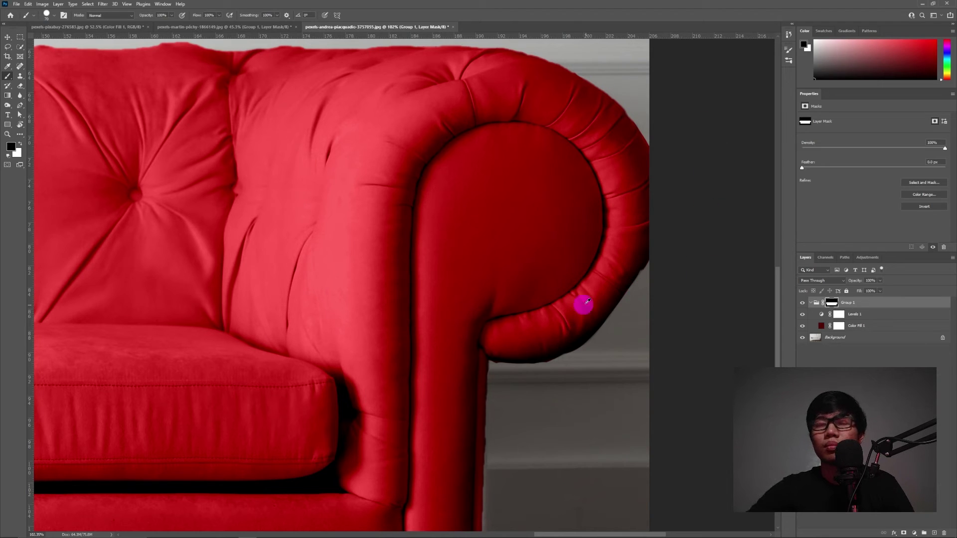
alt+scroll(468, 294, down, 5)
Paint white on the mask down the left armrest's edge to fill the uncoloured gap
alt+scroll(444, 294, down, 3)
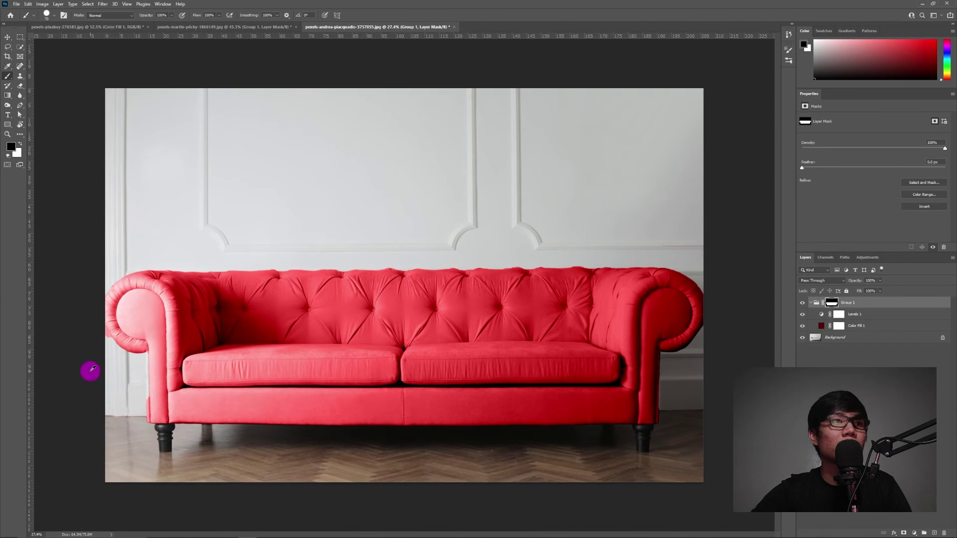
alt+scroll(60, 430, up, 5)
alt+scroll(59, 429, up, 4)
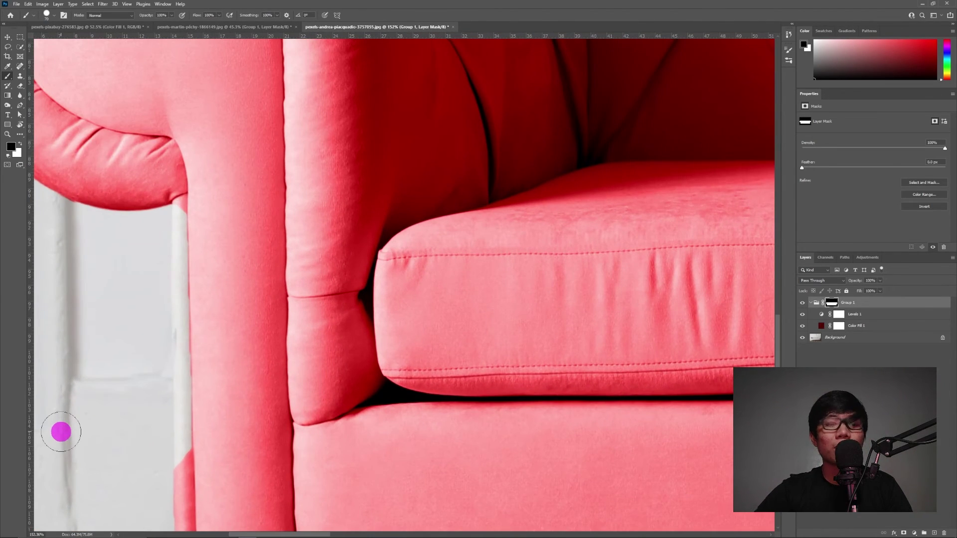
key(x)
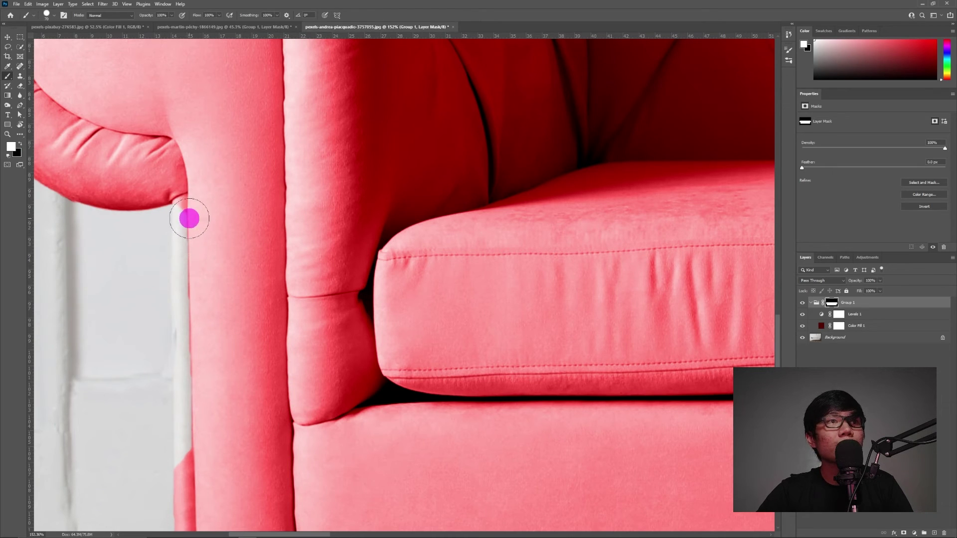
drag(191, 215, 196, 384)
mouse_move(196, 417)
mouse_down()
mouse_move(194, 472)
mouse_move(192, 187)
mouse_move(192, 406)
mouse_up()
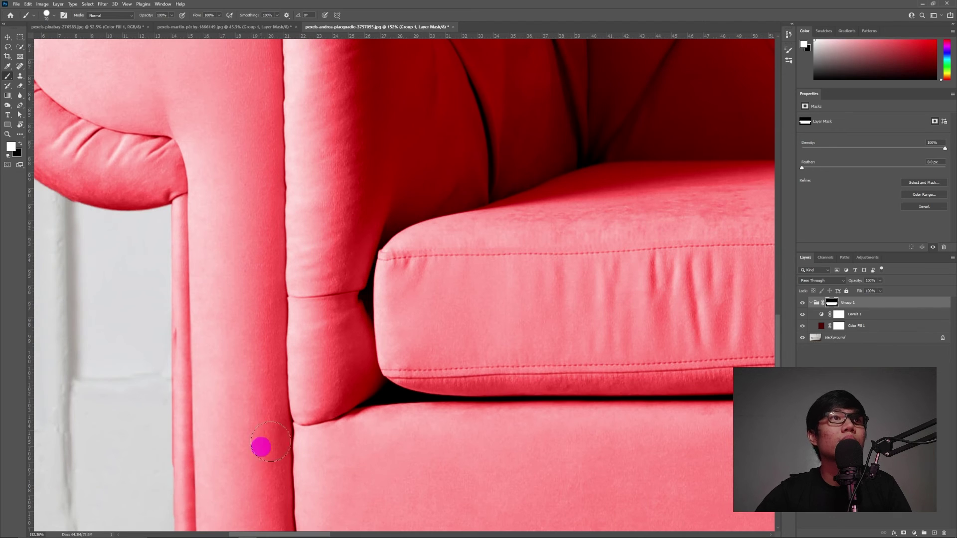
scroll(91, 151, down, 5)
scroll(32, 103, up, 5)
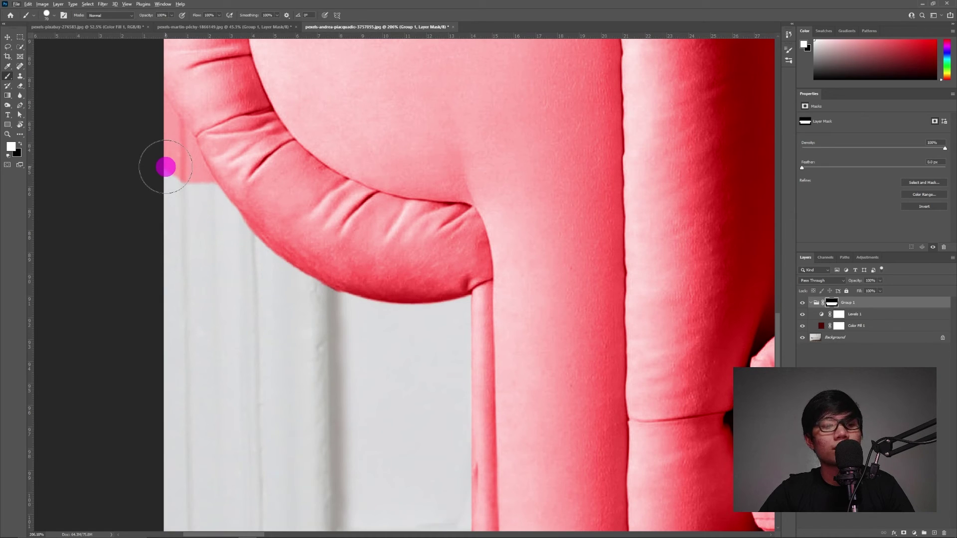
Paint black to remove the red spill on the wall beside the left arm
key(x)
drag(145, 114, 184, 175)
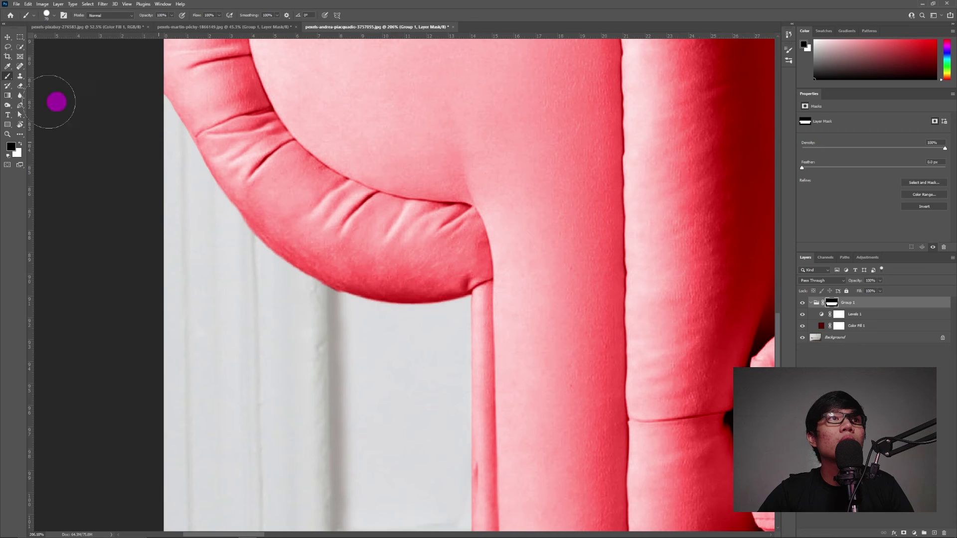
scroll(156, 134, down, 8)
scroll(158, 125, down, 5)
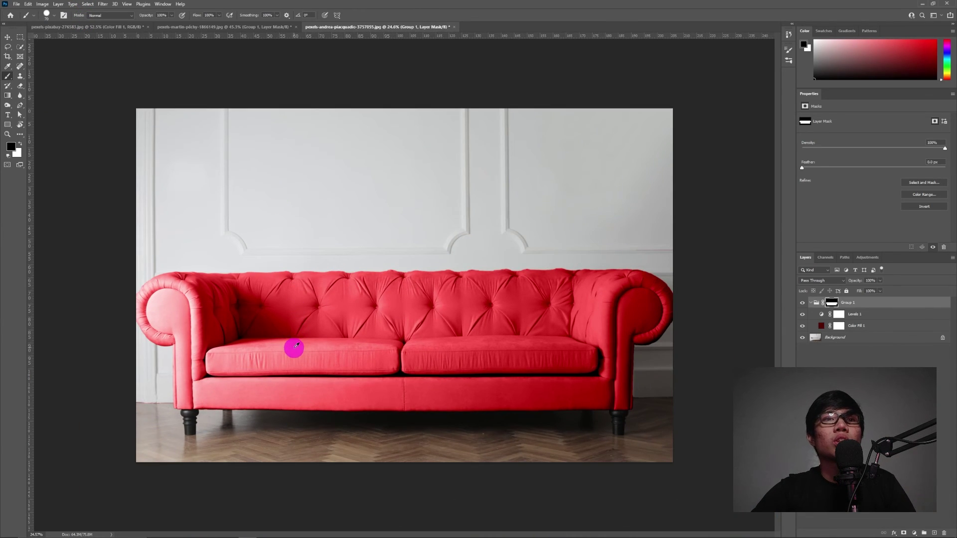
scroll(656, 373, up, 10)
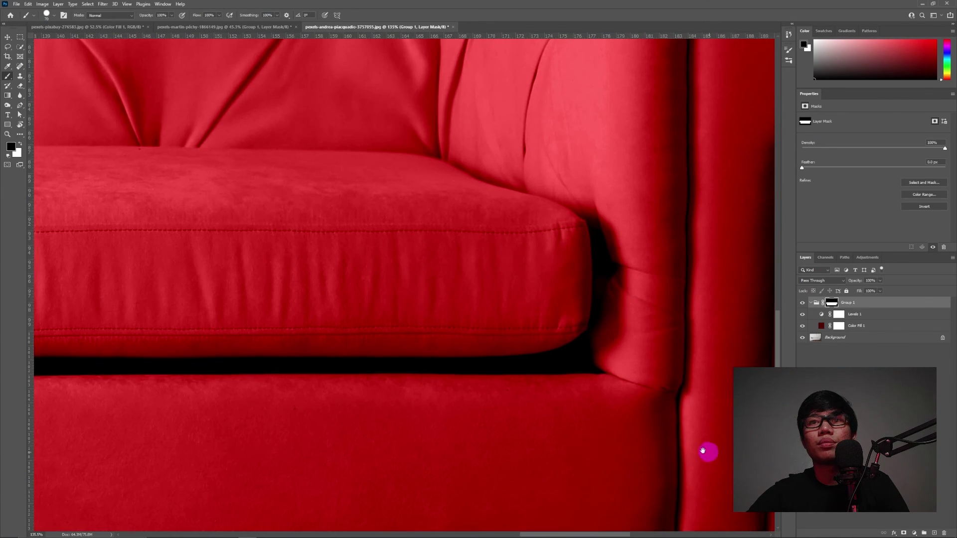
Bring the sofa's right arm and leg into view and switch back to painting white
drag(704, 451, 182, 152)
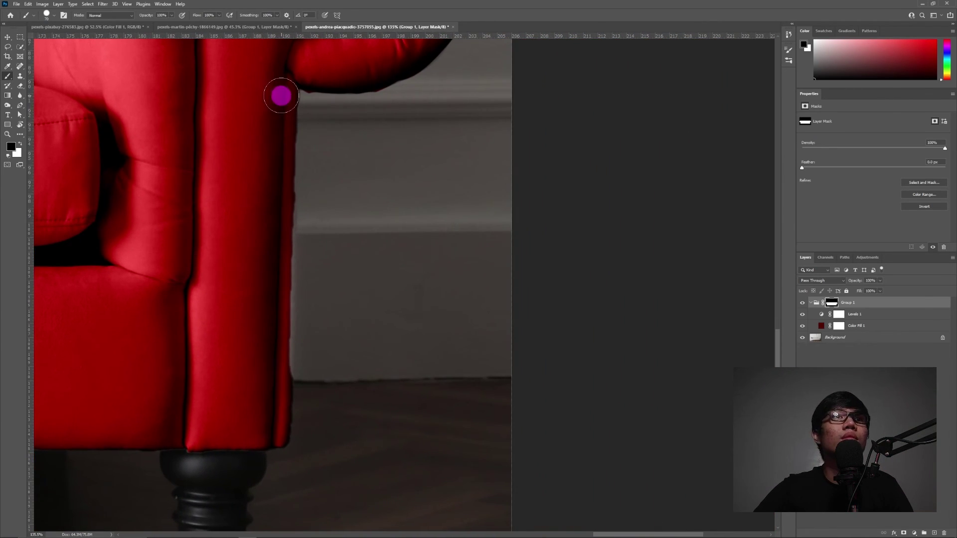
key(x)
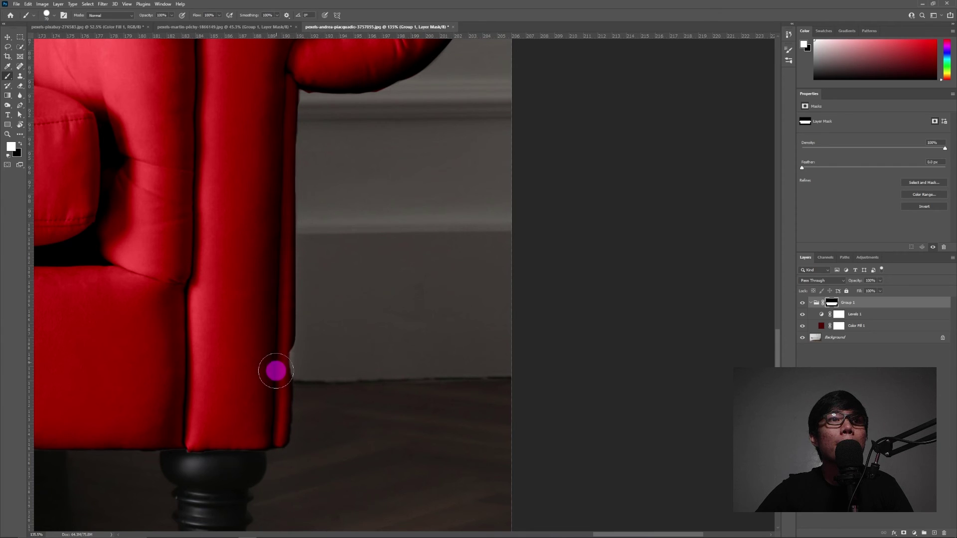
scroll(169, 294, down, 1)
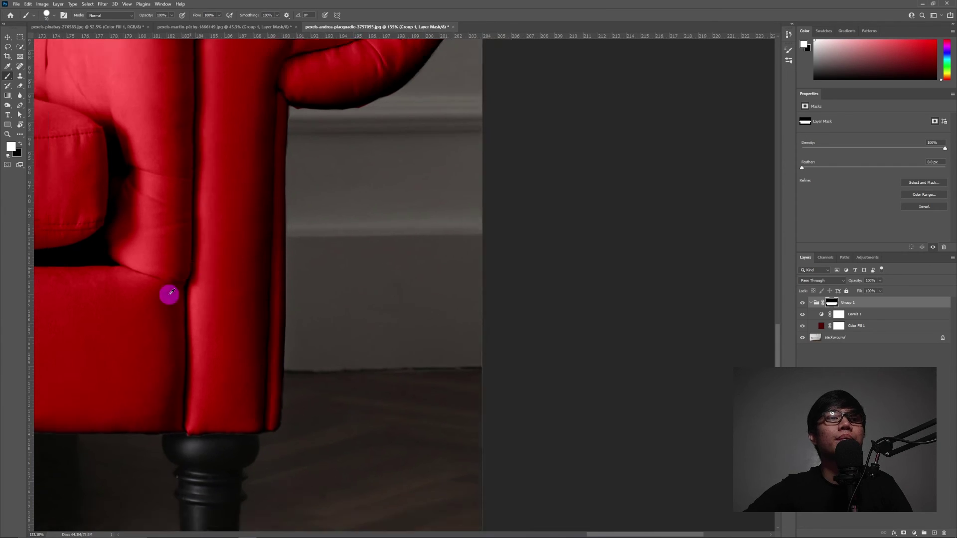
scroll(169, 294, down, 6)
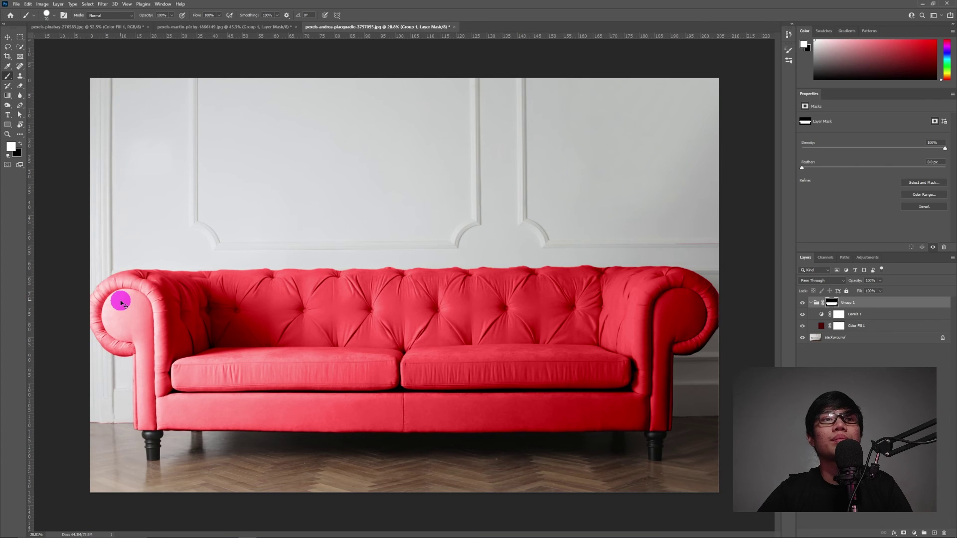
scroll(120, 301, up, 1)
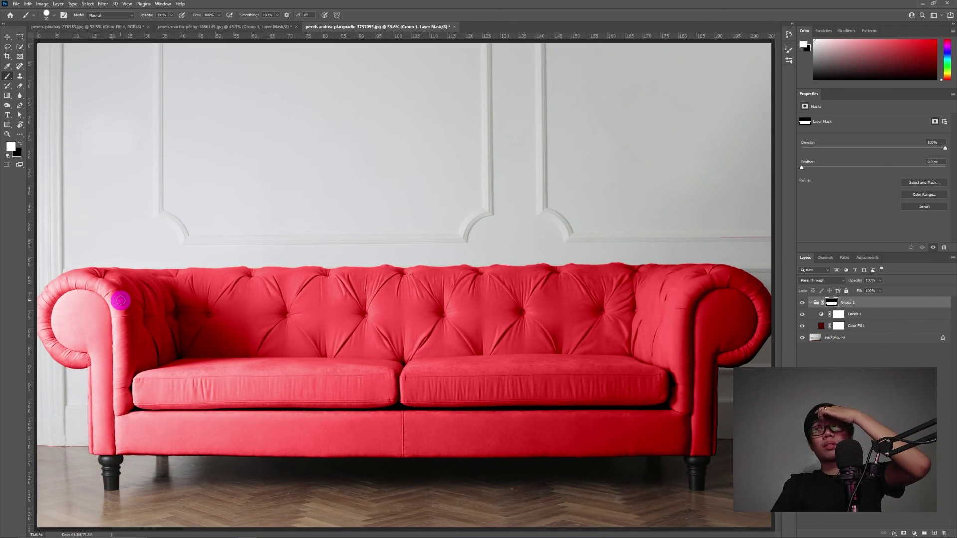